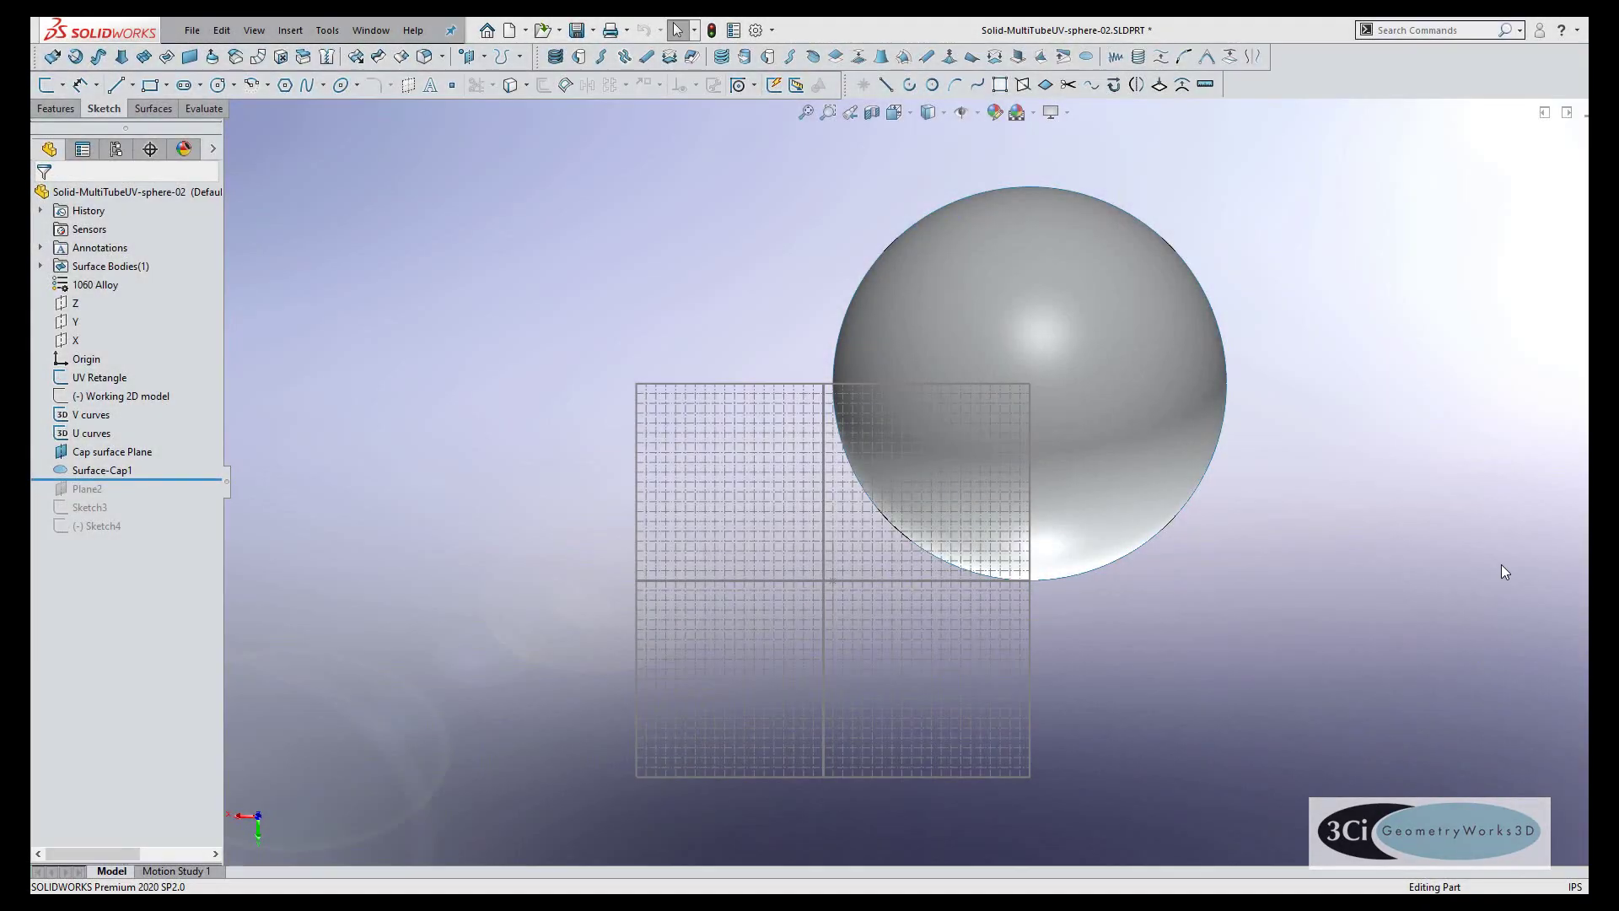
# Step: Roll the model history back to just after the UV Retangle sketch and highlight that rectangle
pyautogui.moveTo(1066, 585); pyautogui.dragTo(1065, 473, button='middle')
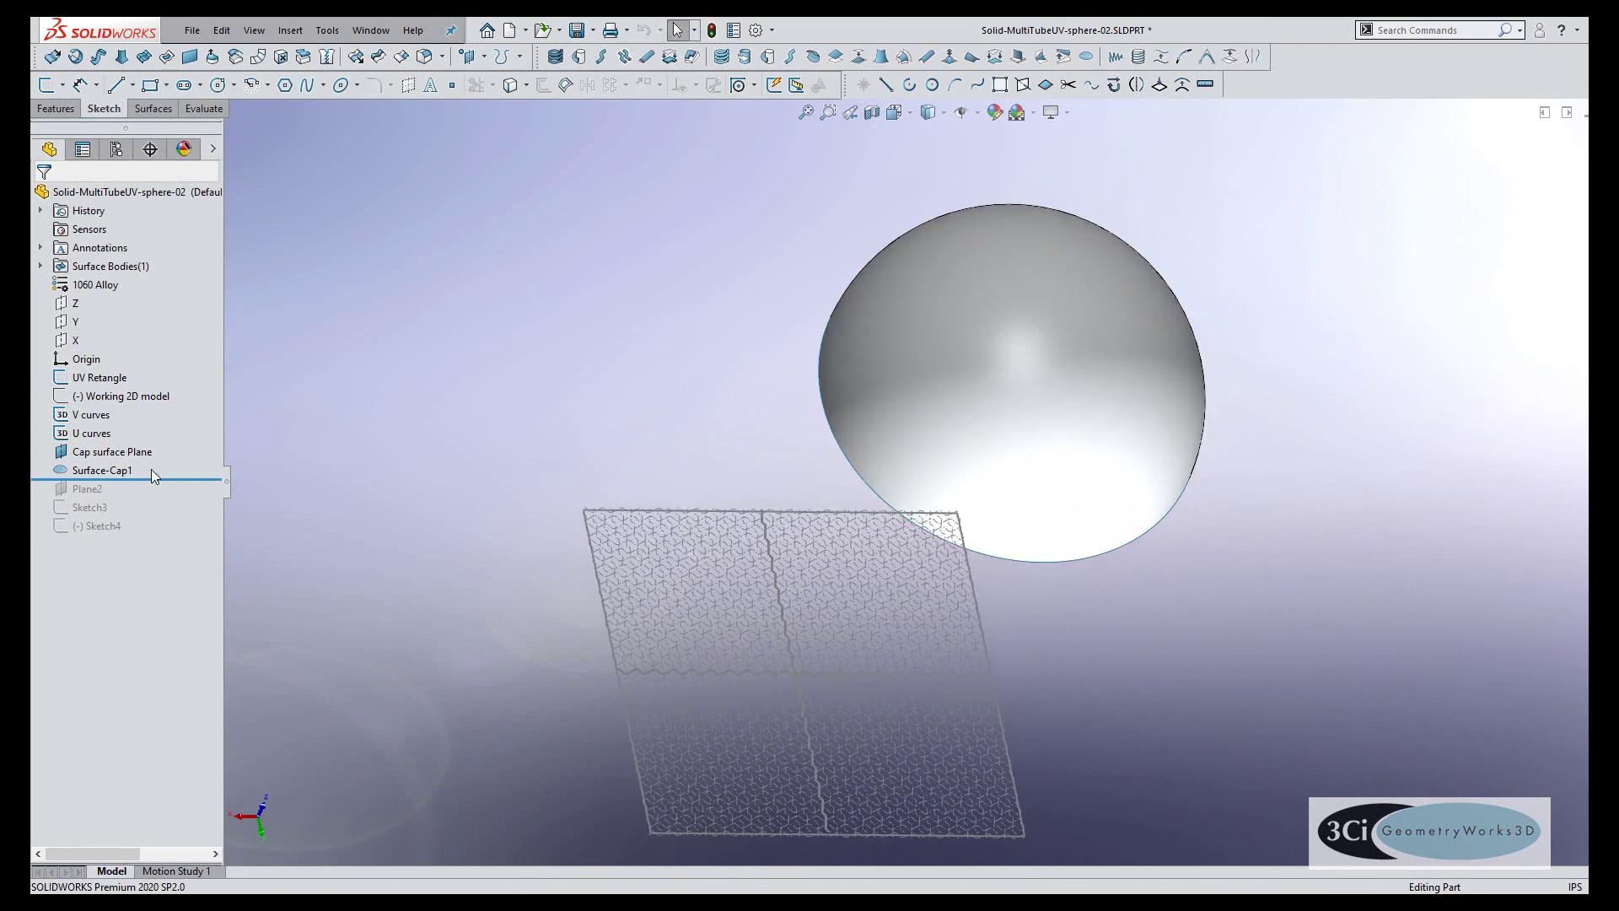
pyautogui.moveTo(152, 478); pyautogui.dragTo(159, 371)
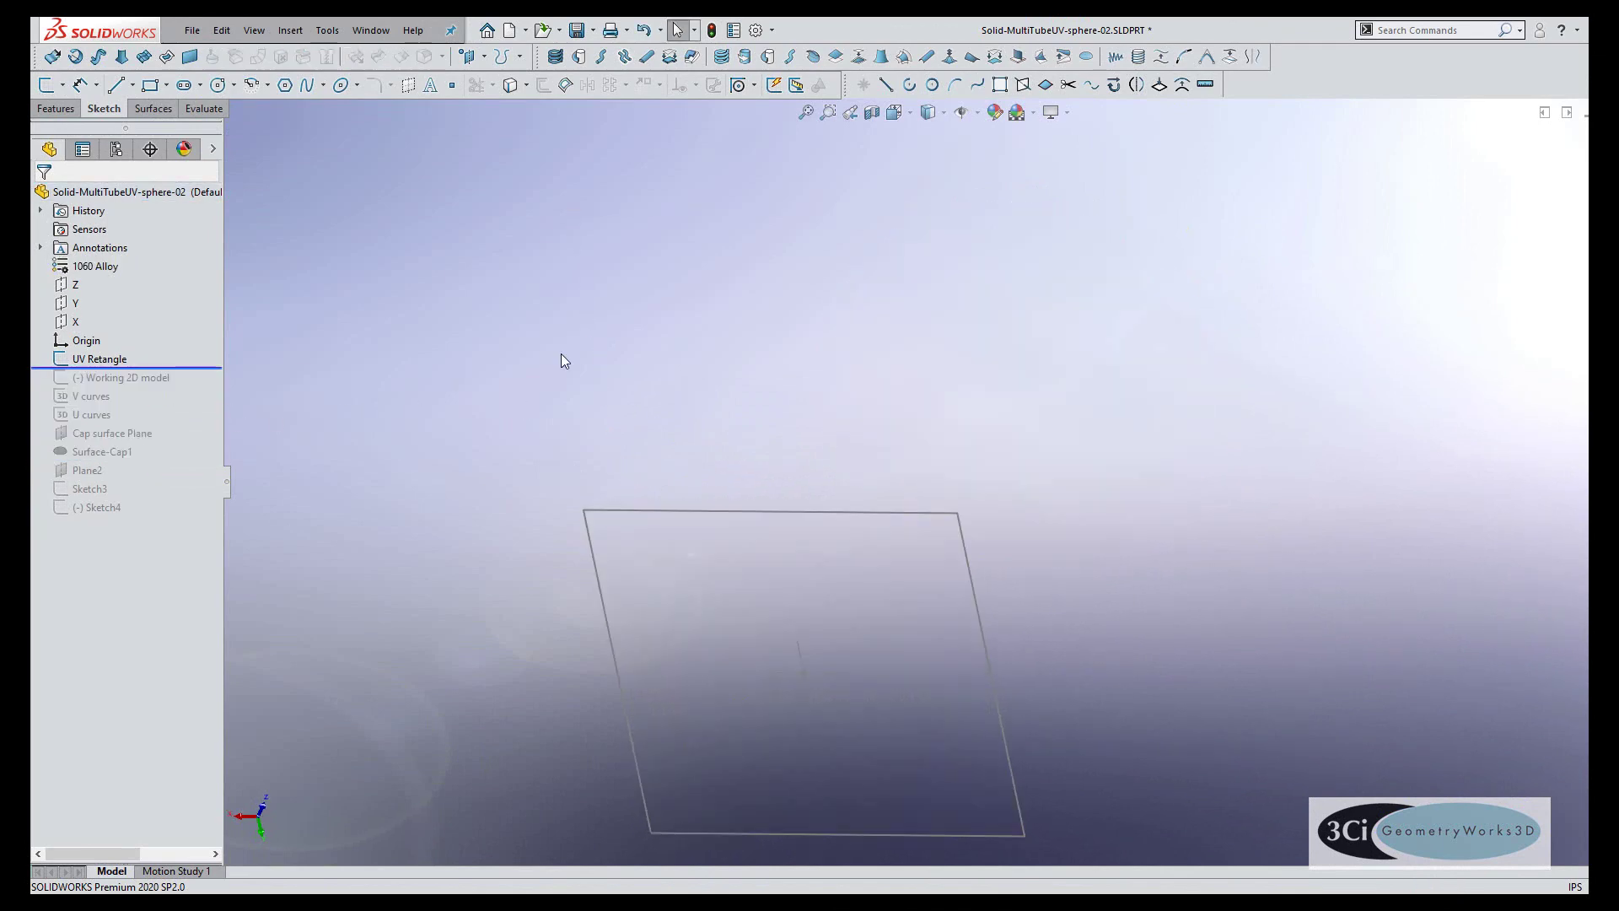
pyautogui.click(99, 358)
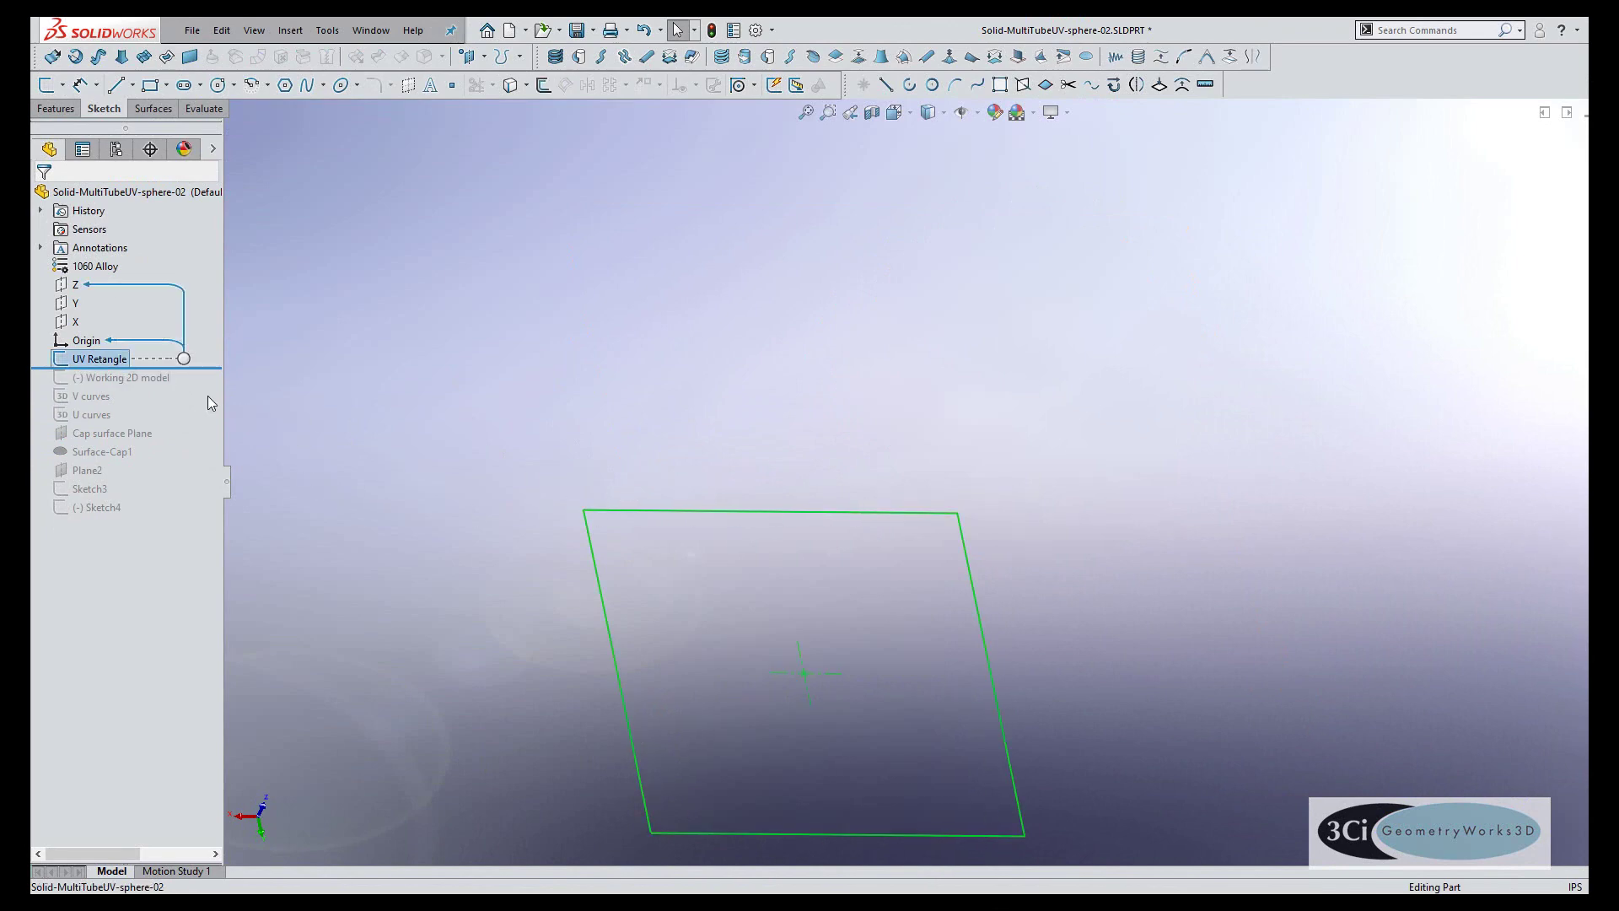
# Step: Roll the history forward past the V curves, highlight the Working 2D model sketch and examine the wavy curves inside the rectangle
pyautogui.moveTo(194, 365); pyautogui.dragTo(194, 406)
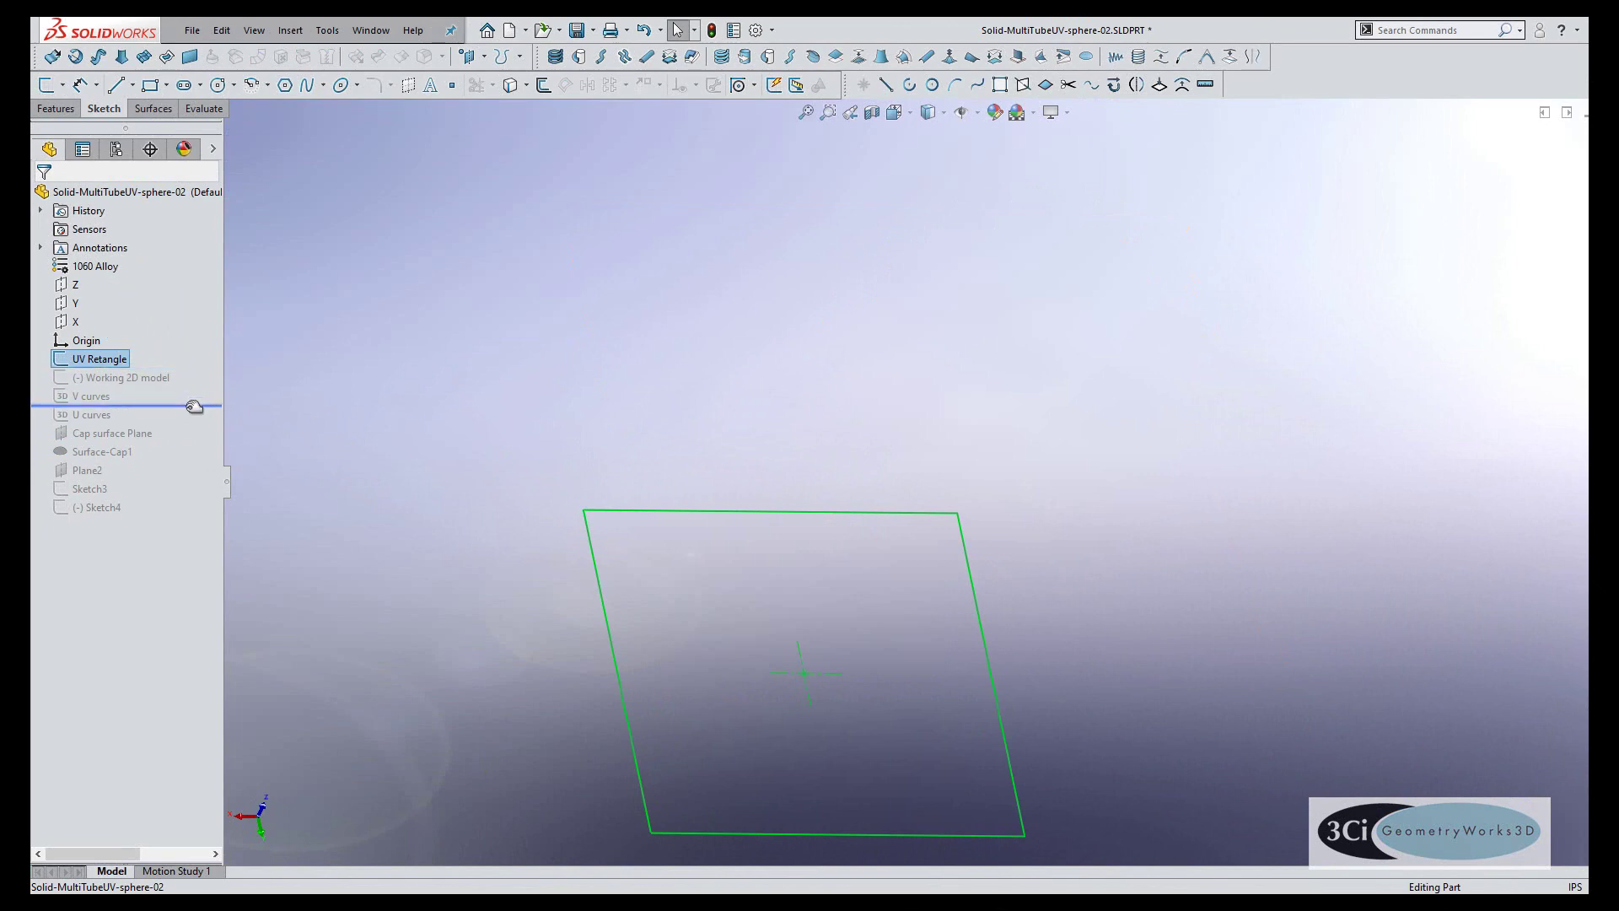
pyautogui.click(145, 378)
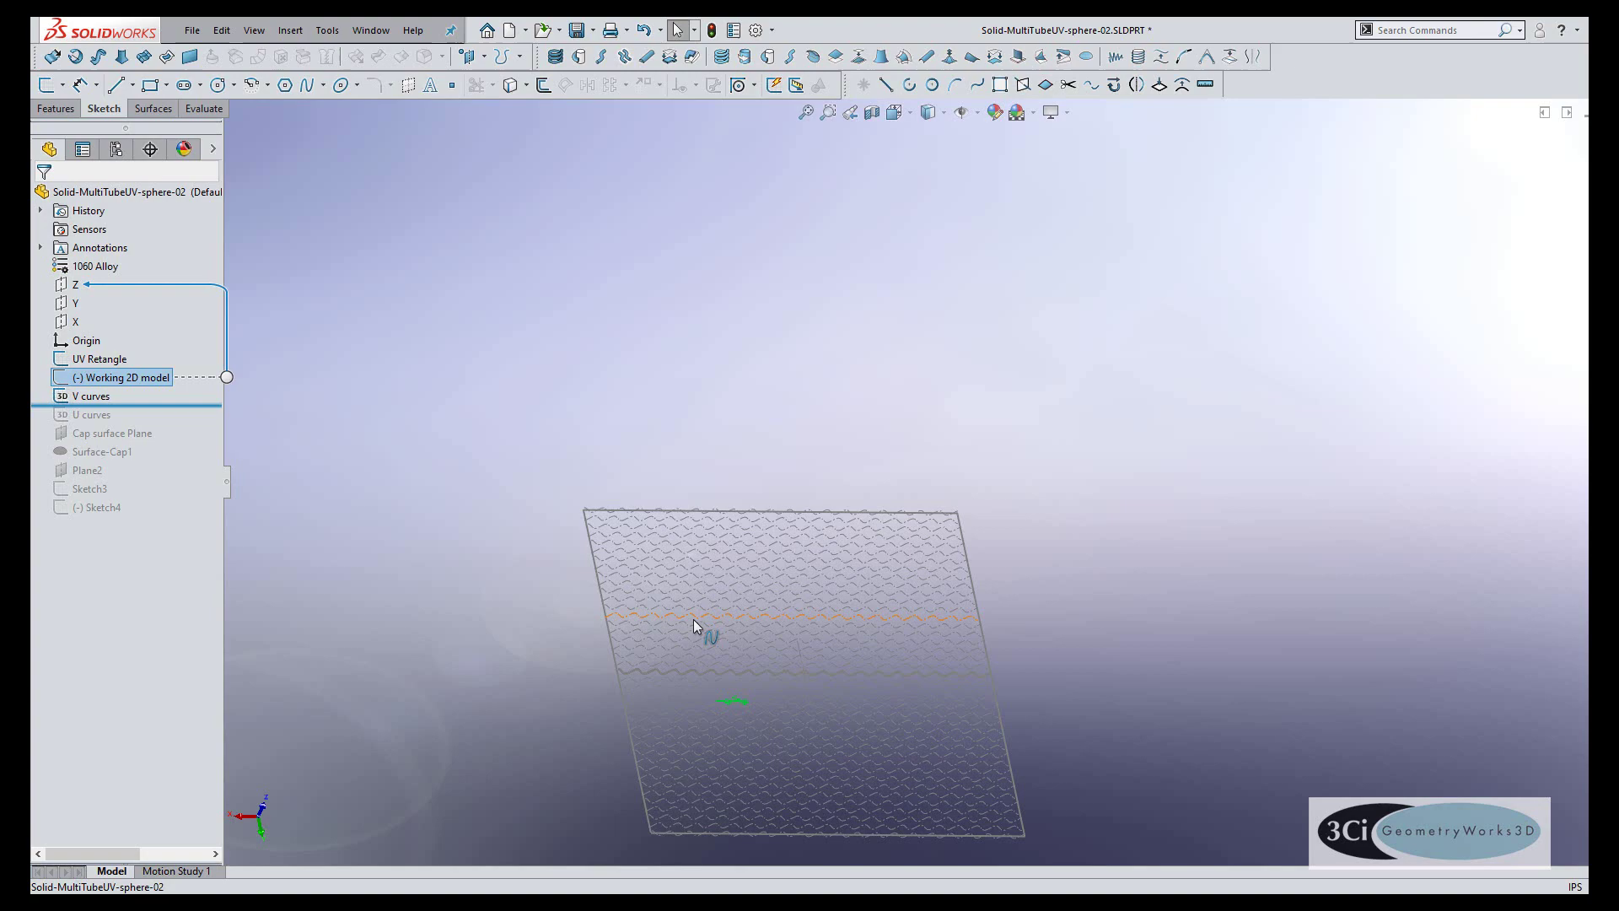
pyautogui.scroll(-5, 699, 622)
pyautogui.scroll(-5, 844, 741)
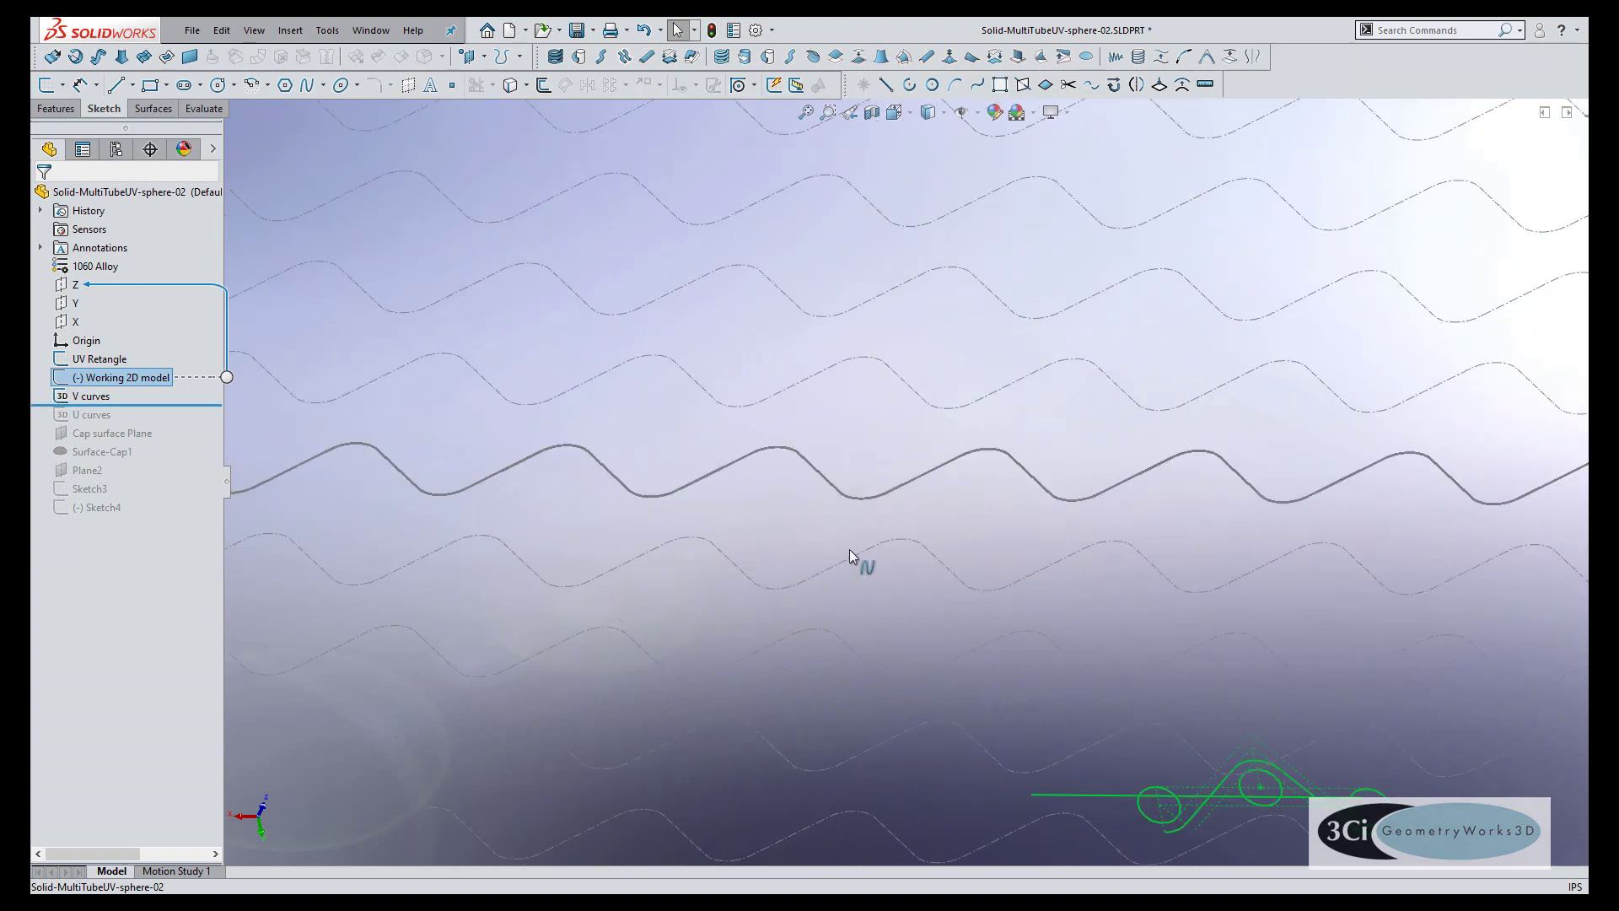
pyautogui.moveTo(867, 533)
pyautogui.mouseDown(button='middle')
pyautogui.moveTo(936, 544)
pyautogui.moveTo(851, 537)
pyautogui.mouseUp(button='middle')
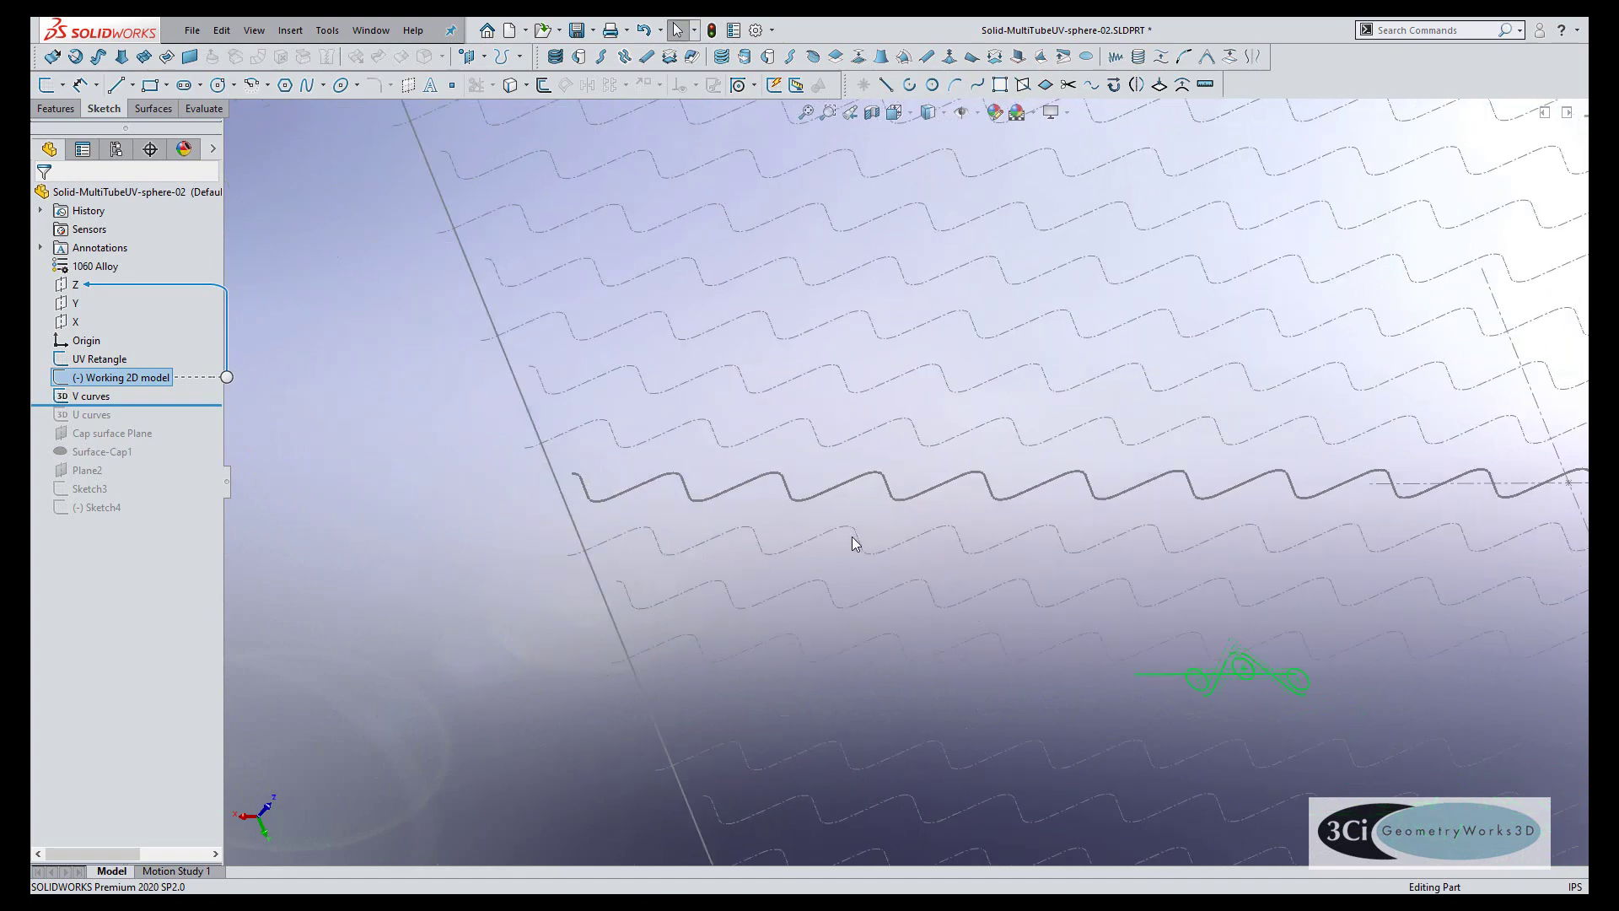
pyautogui.scroll(2, 852, 536)
pyautogui.scroll(5, 336, 433)
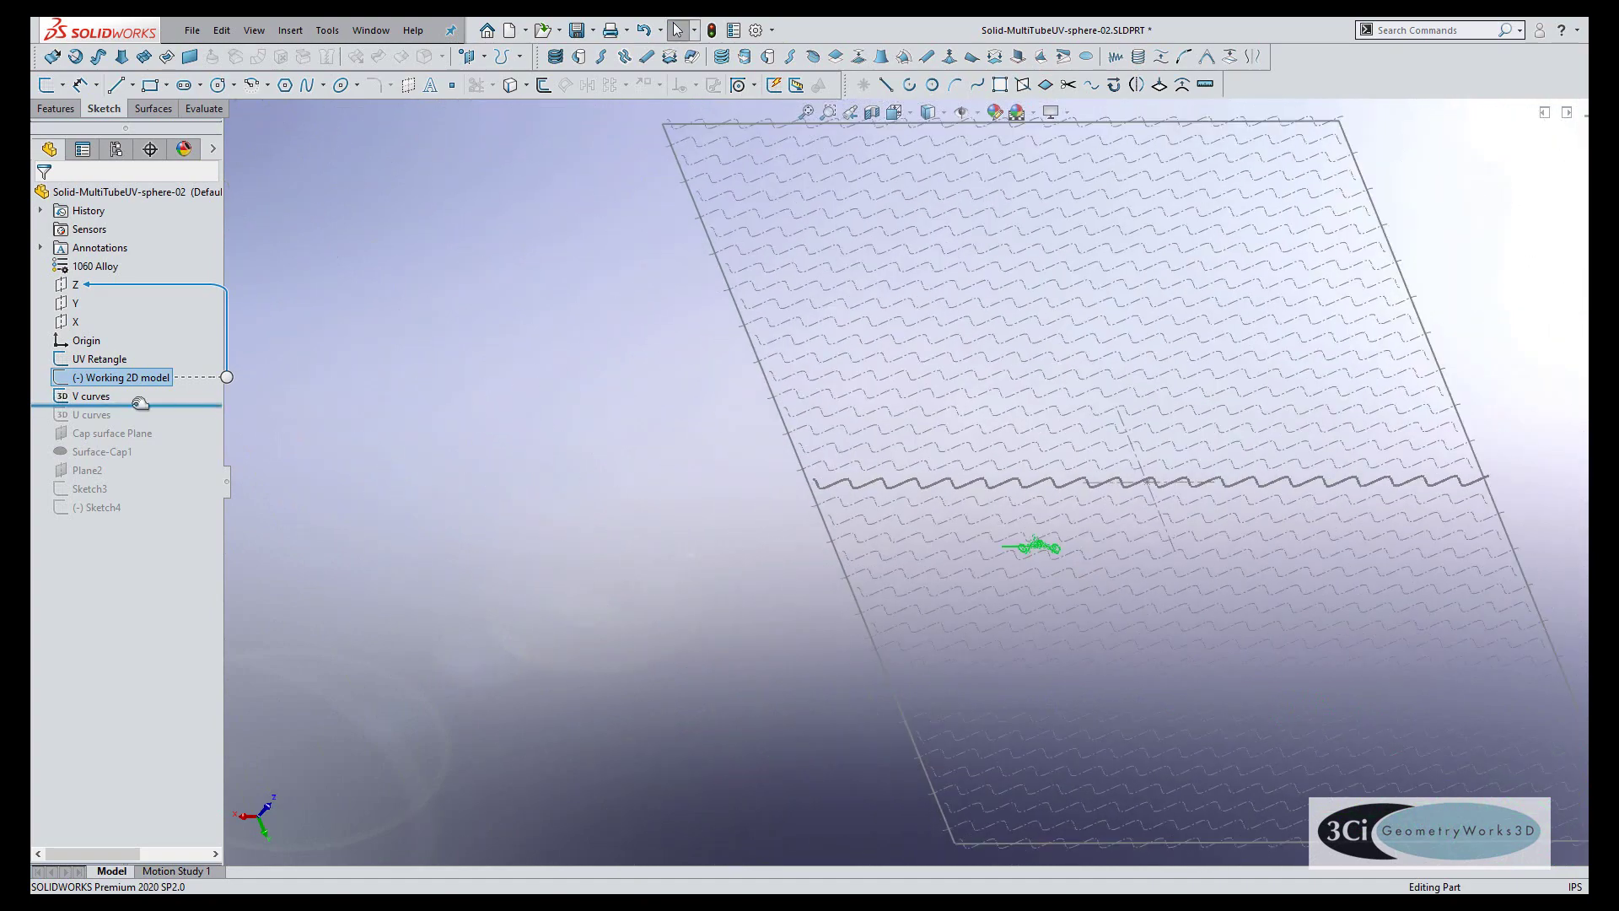
# Step: Roll the history forward past the U curves to examine the crossing curve pattern, and restore it through Surface-Cap1
pyautogui.moveTo(126, 405); pyautogui.dragTo(128, 425)
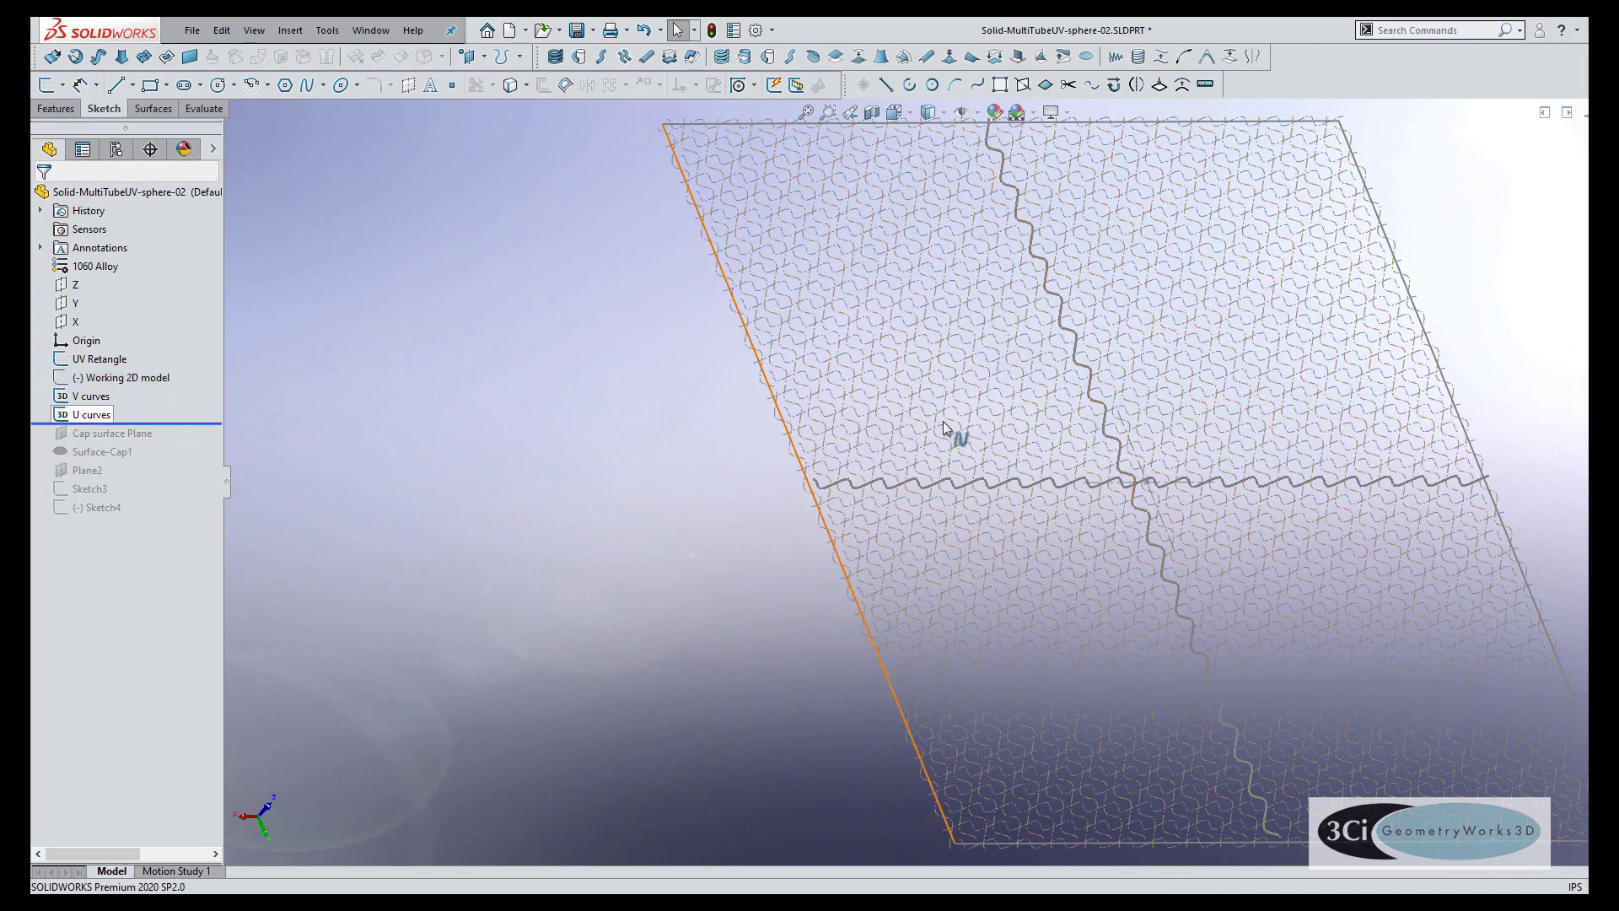
pyautogui.scroll(-4, 1198, 469)
pyautogui.scroll(3, 1091, 492)
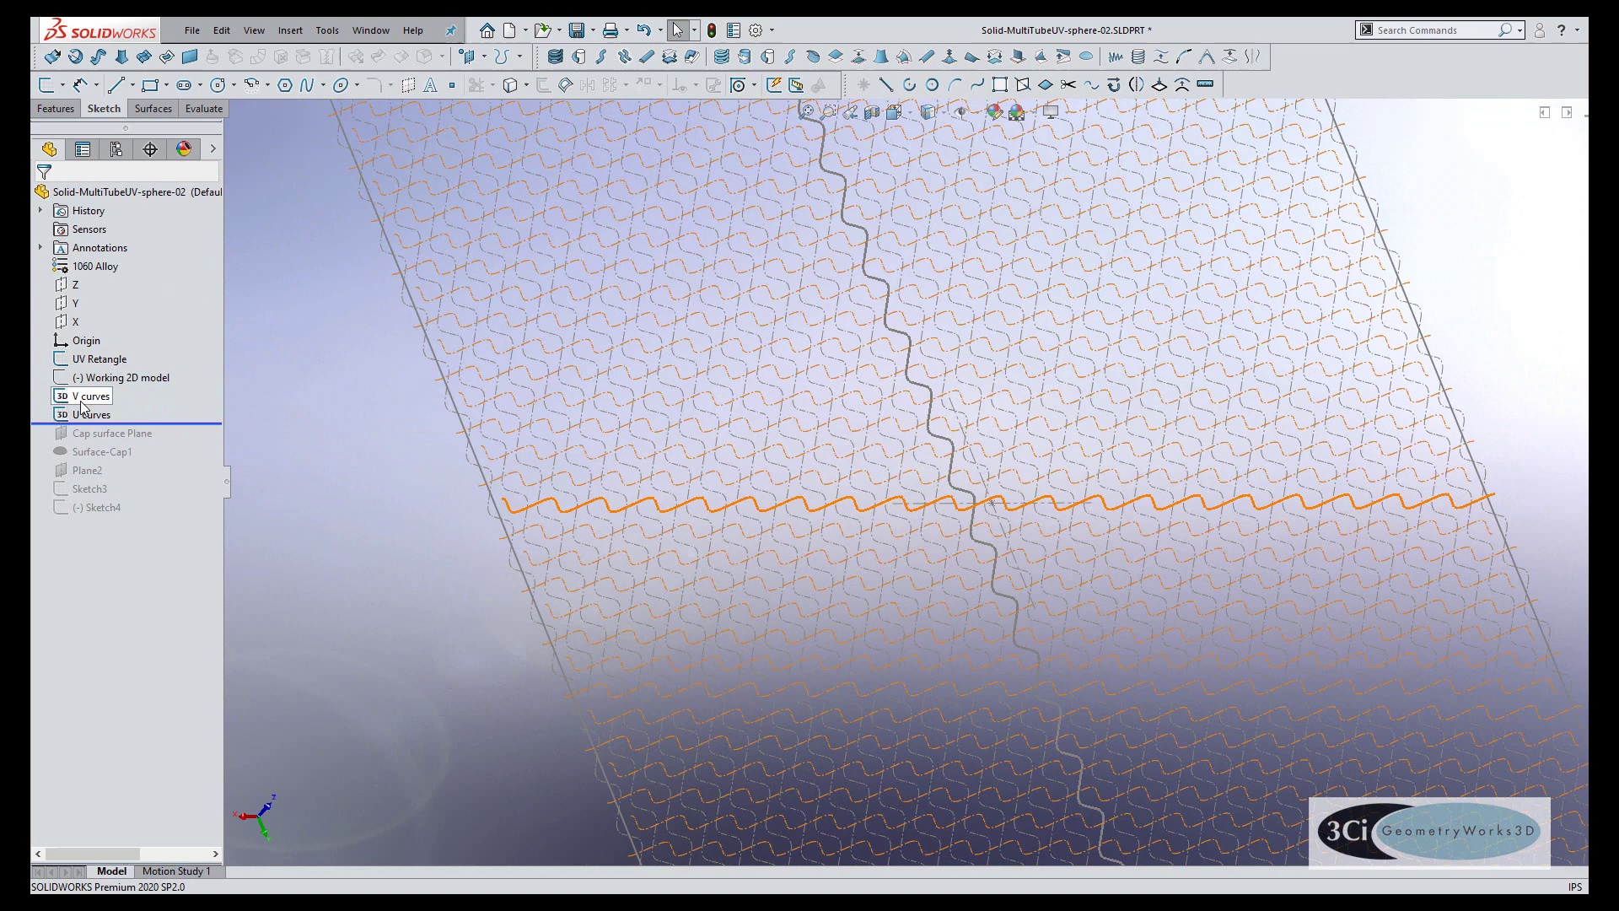
pyautogui.moveTo(198, 423); pyautogui.dragTo(195, 460)
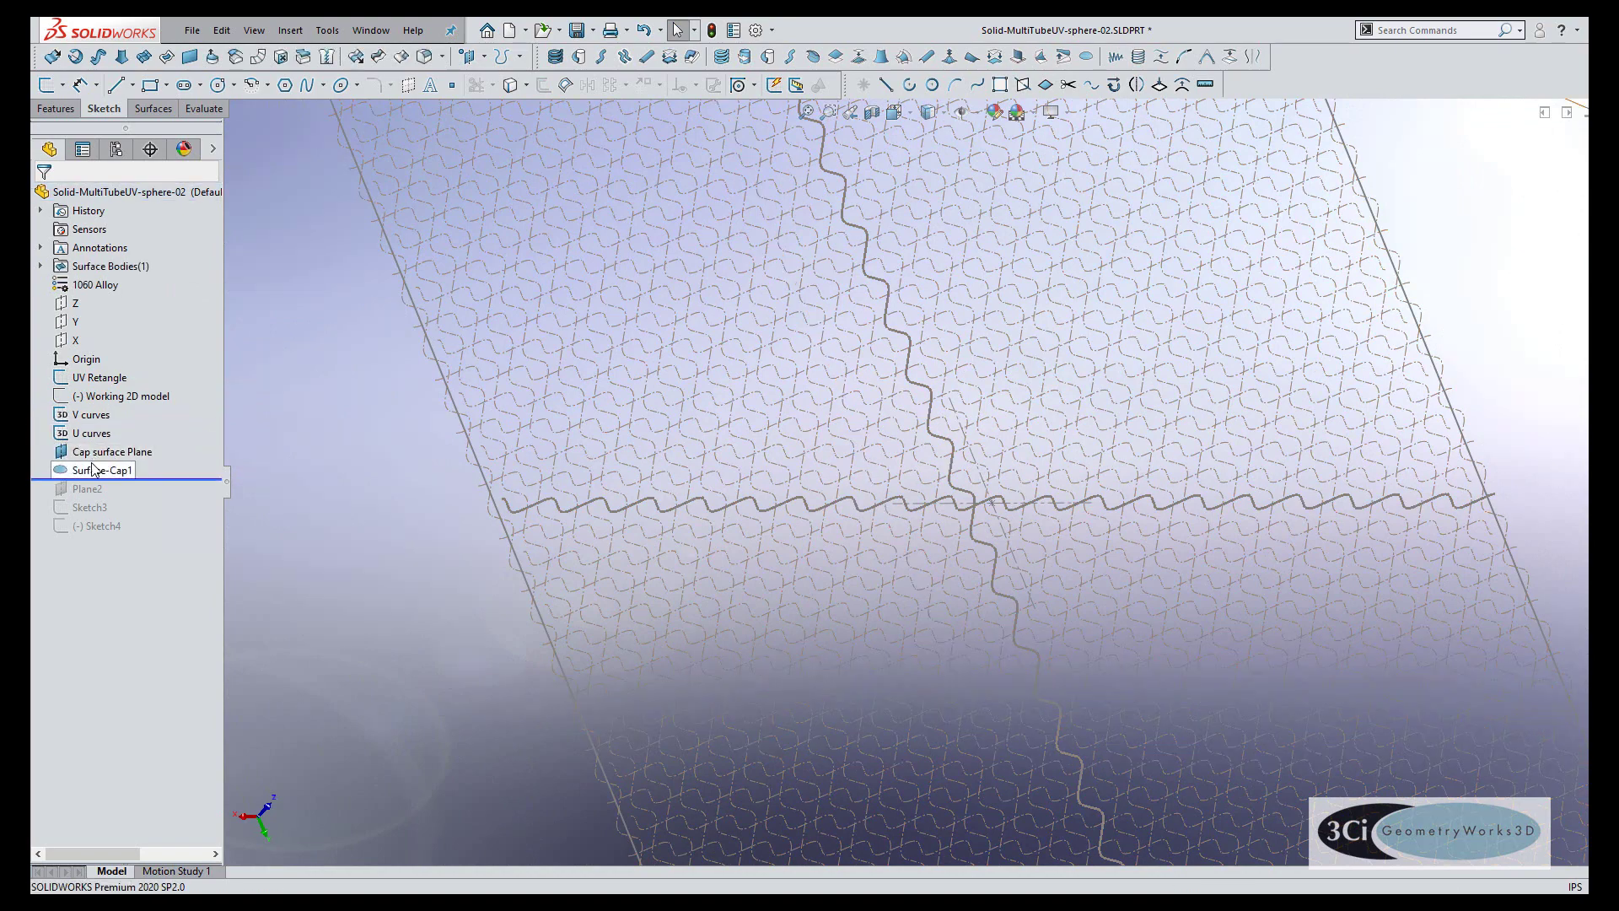
# Step: Inspect the UV directions and control-vertex grid of Surface-Cap1 with the NURBS Surface tool, and close it without changes
pyautogui.scroll(-5, 433, 513)
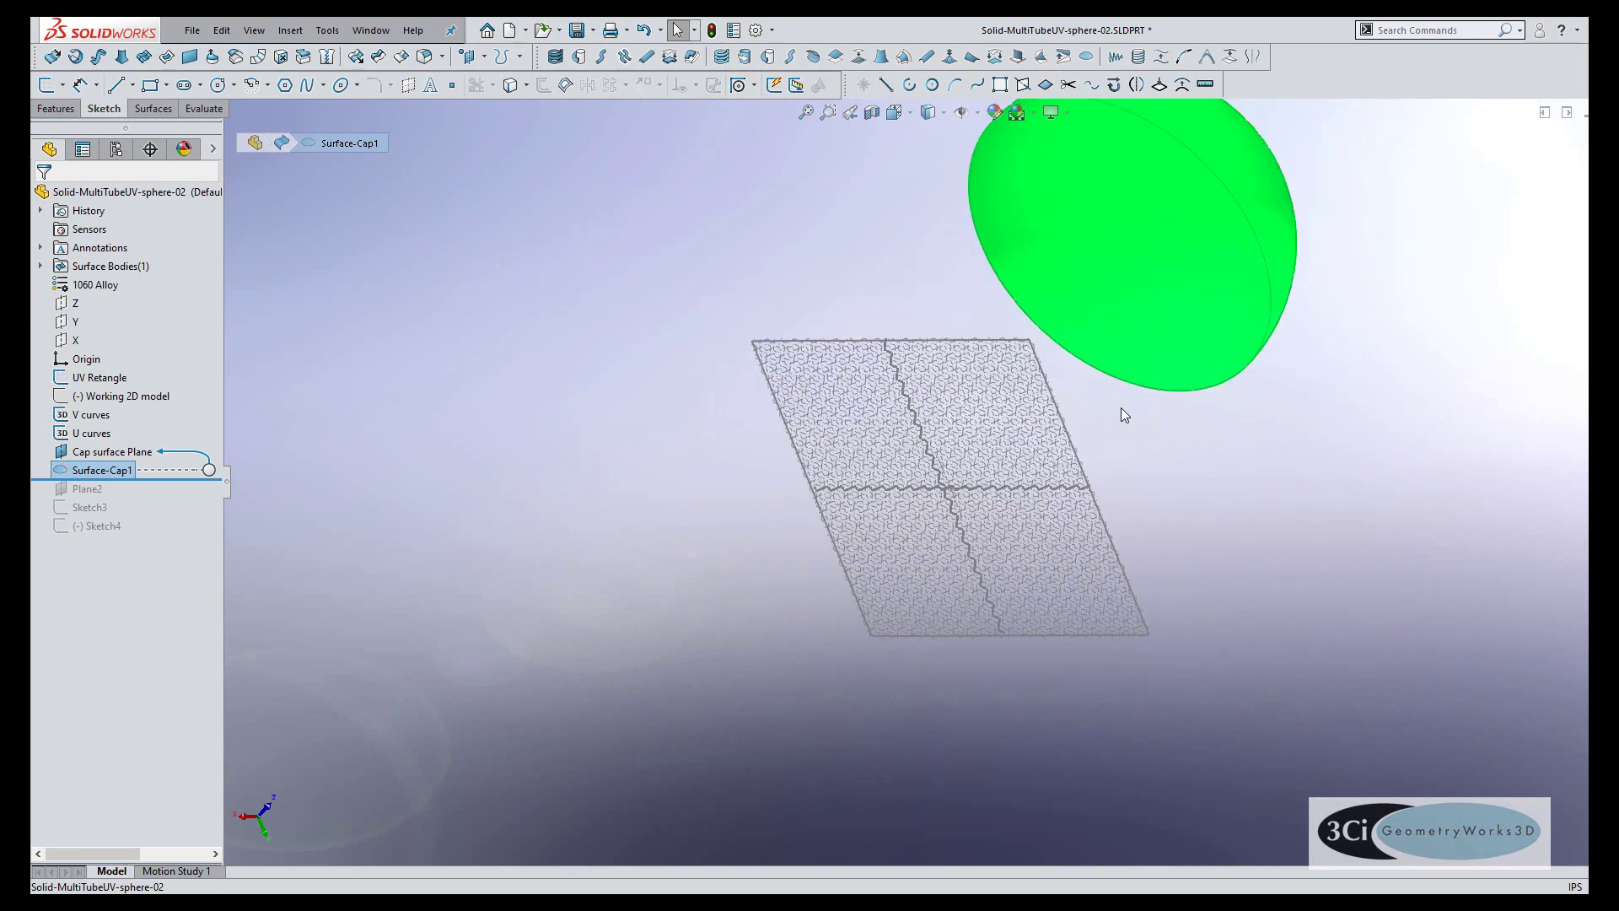
pyautogui.moveTo(1121, 407); pyautogui.dragTo(1063, 362, button='middle')
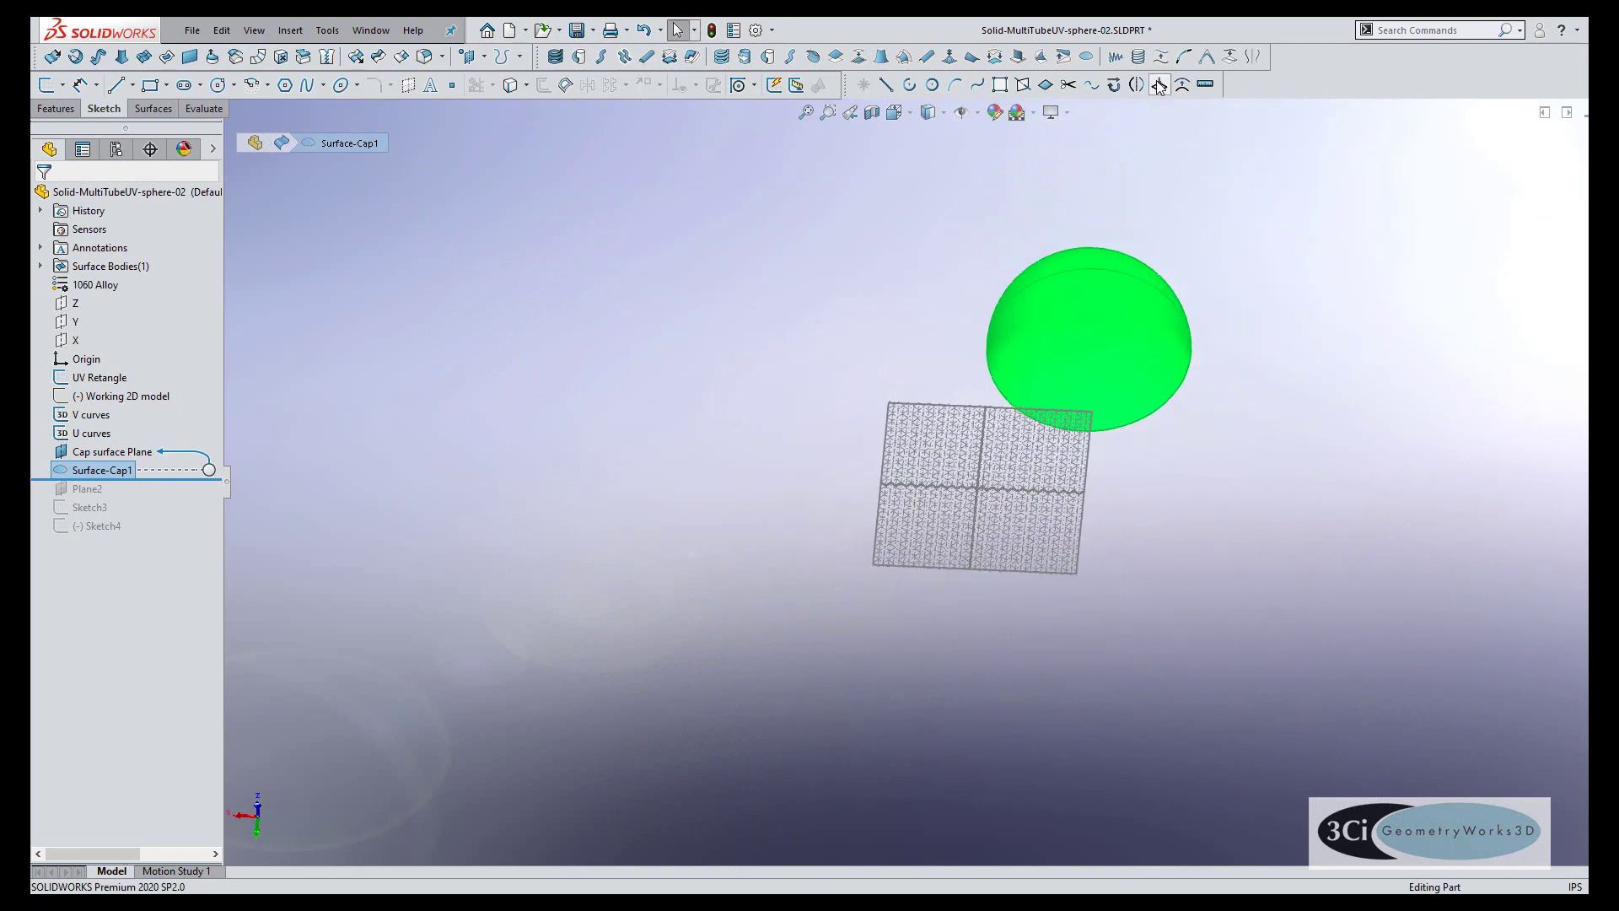
pyautogui.click(1205, 84)
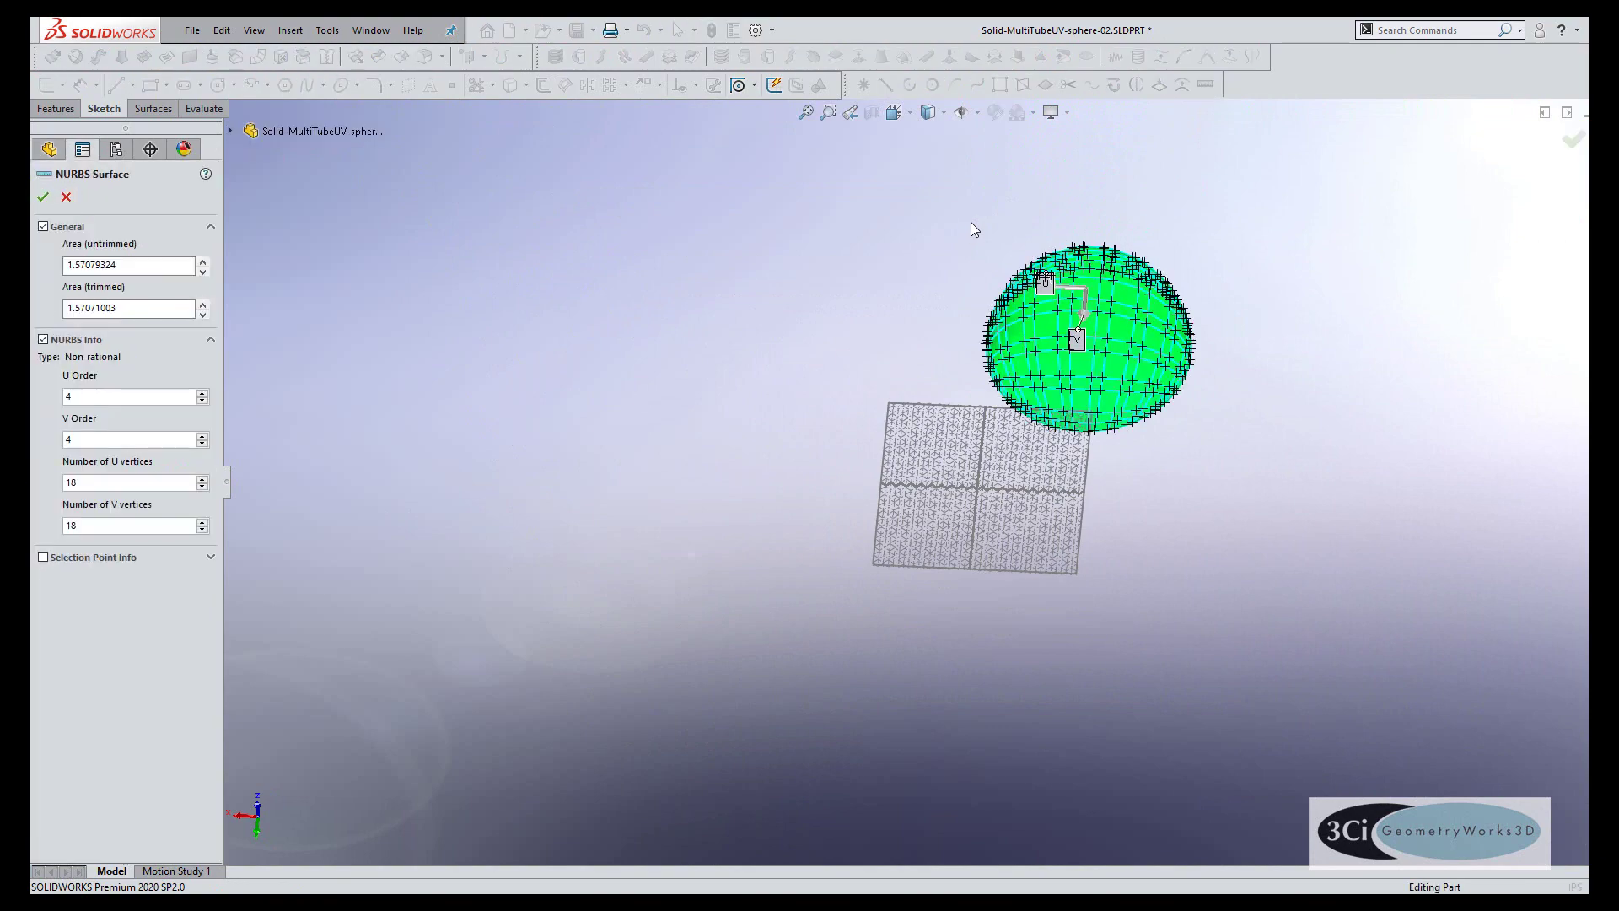
pyautogui.moveTo(975, 229); pyautogui.dragTo(976, 307, button='middle')
pyautogui.scroll(-5, 1130, 312)
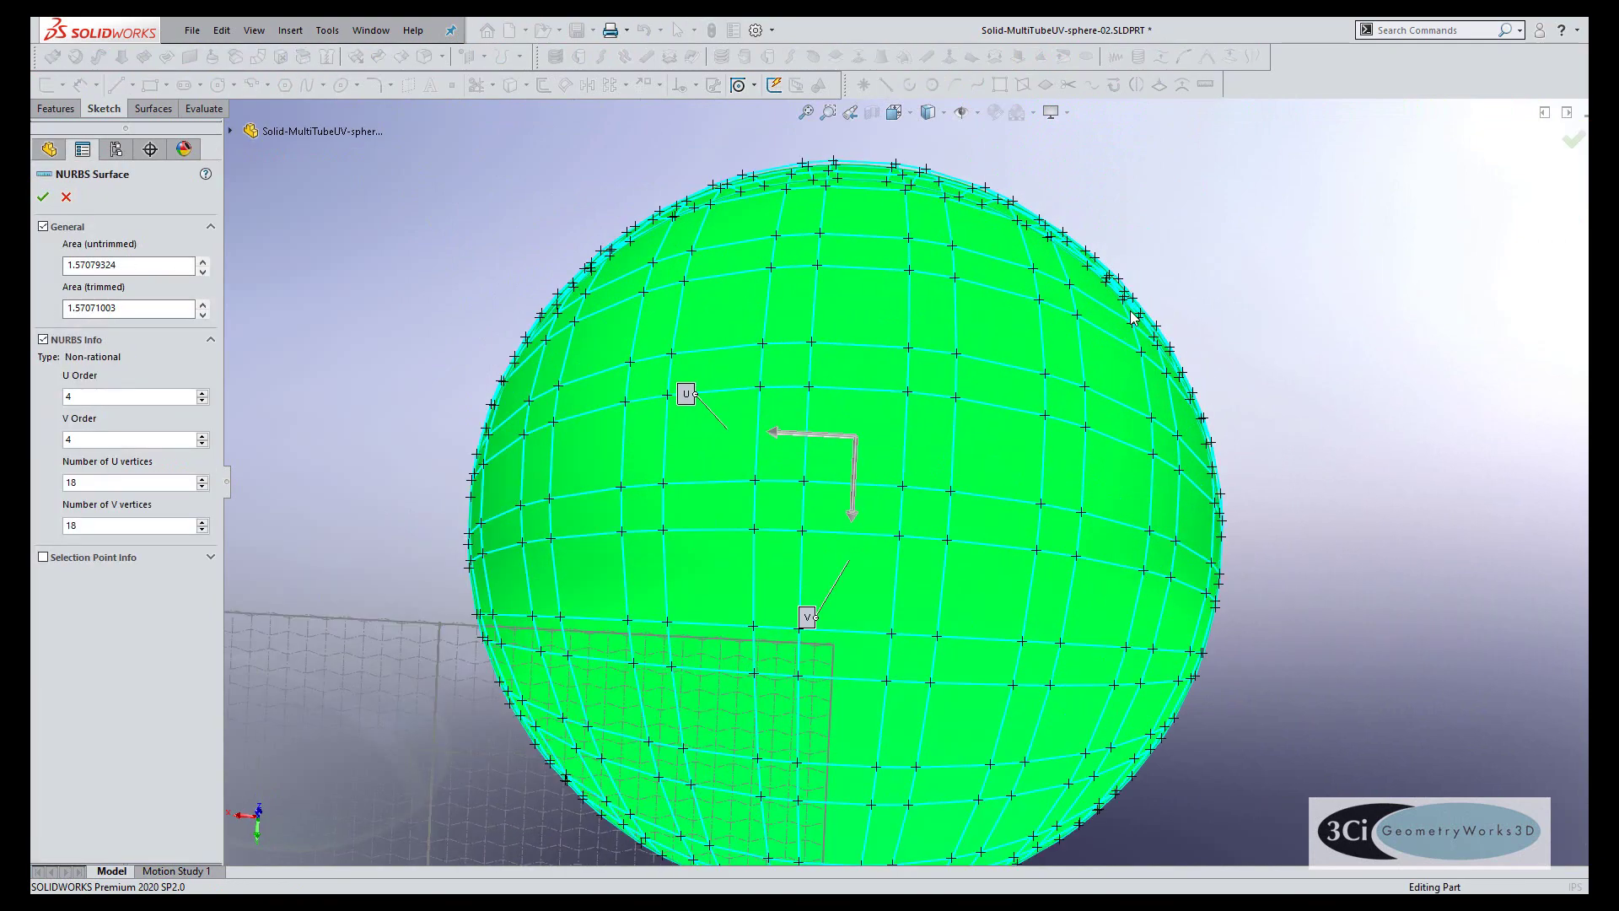
pyautogui.scroll(4, 1133, 316)
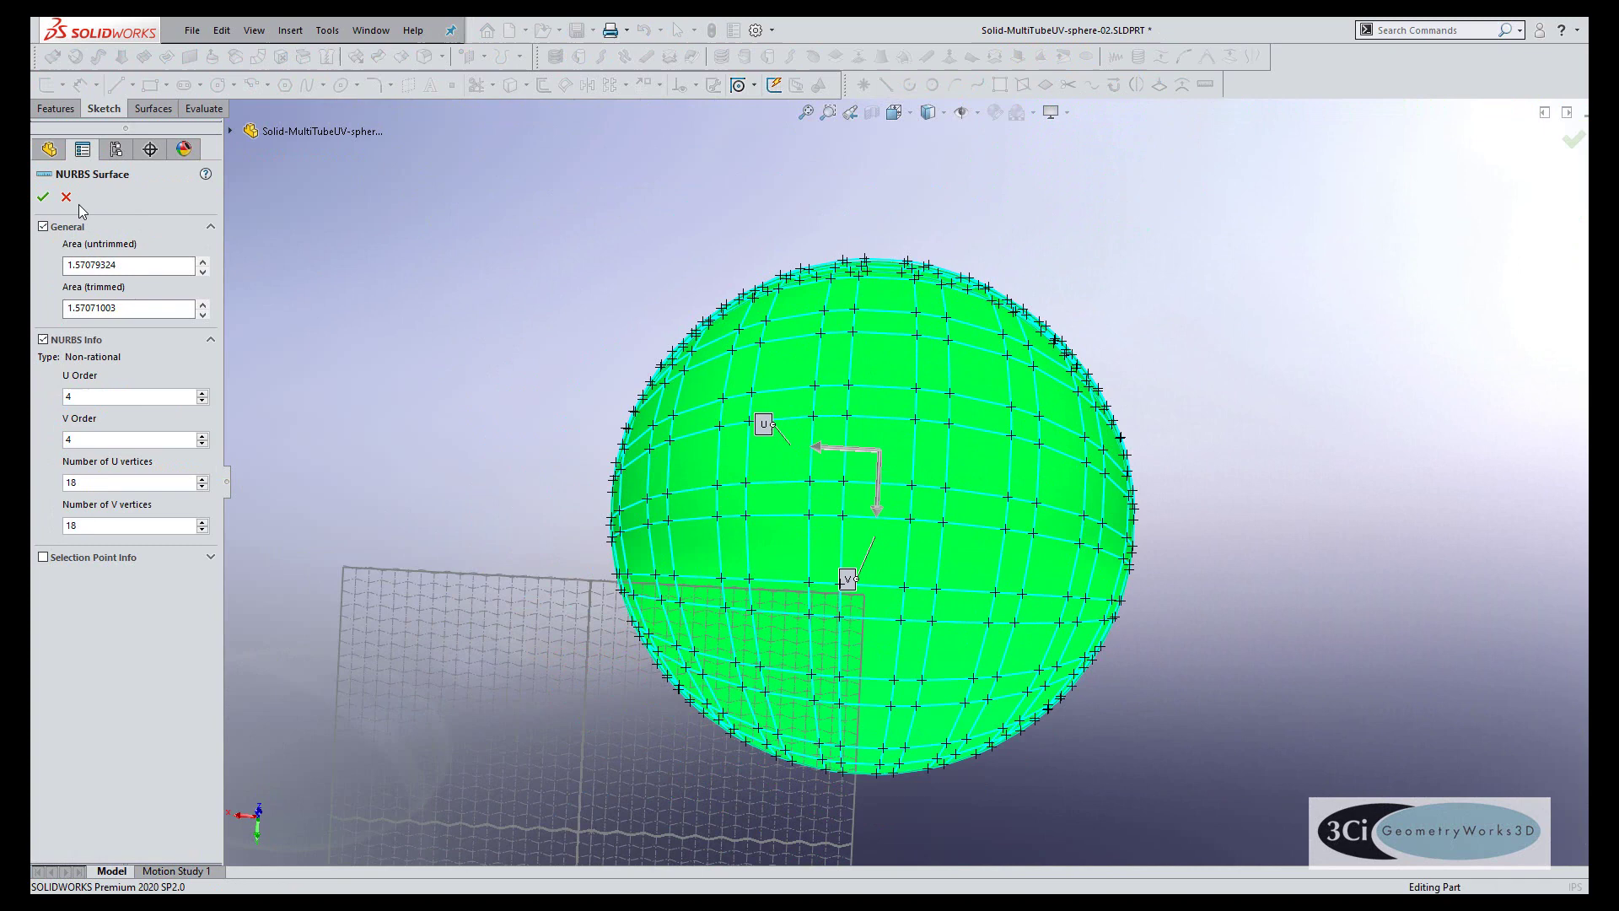
pyautogui.click(67, 197)
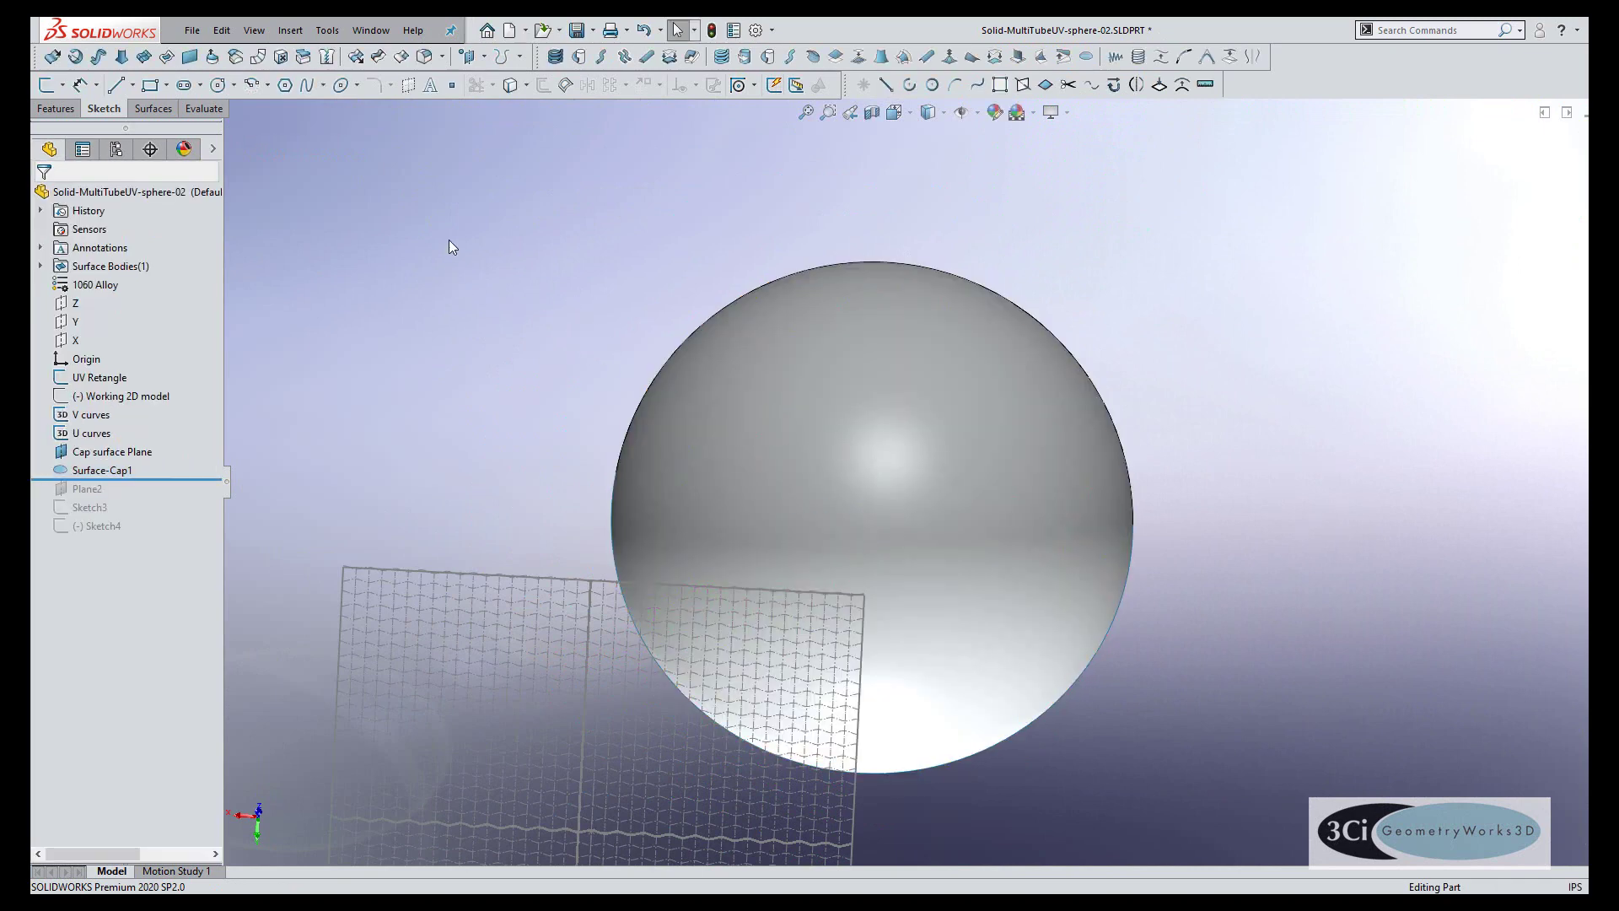
# Step: Preview a Face Curves mesh on the spherical cap face with 50 curves in each direction
pyautogui.click(327, 30)
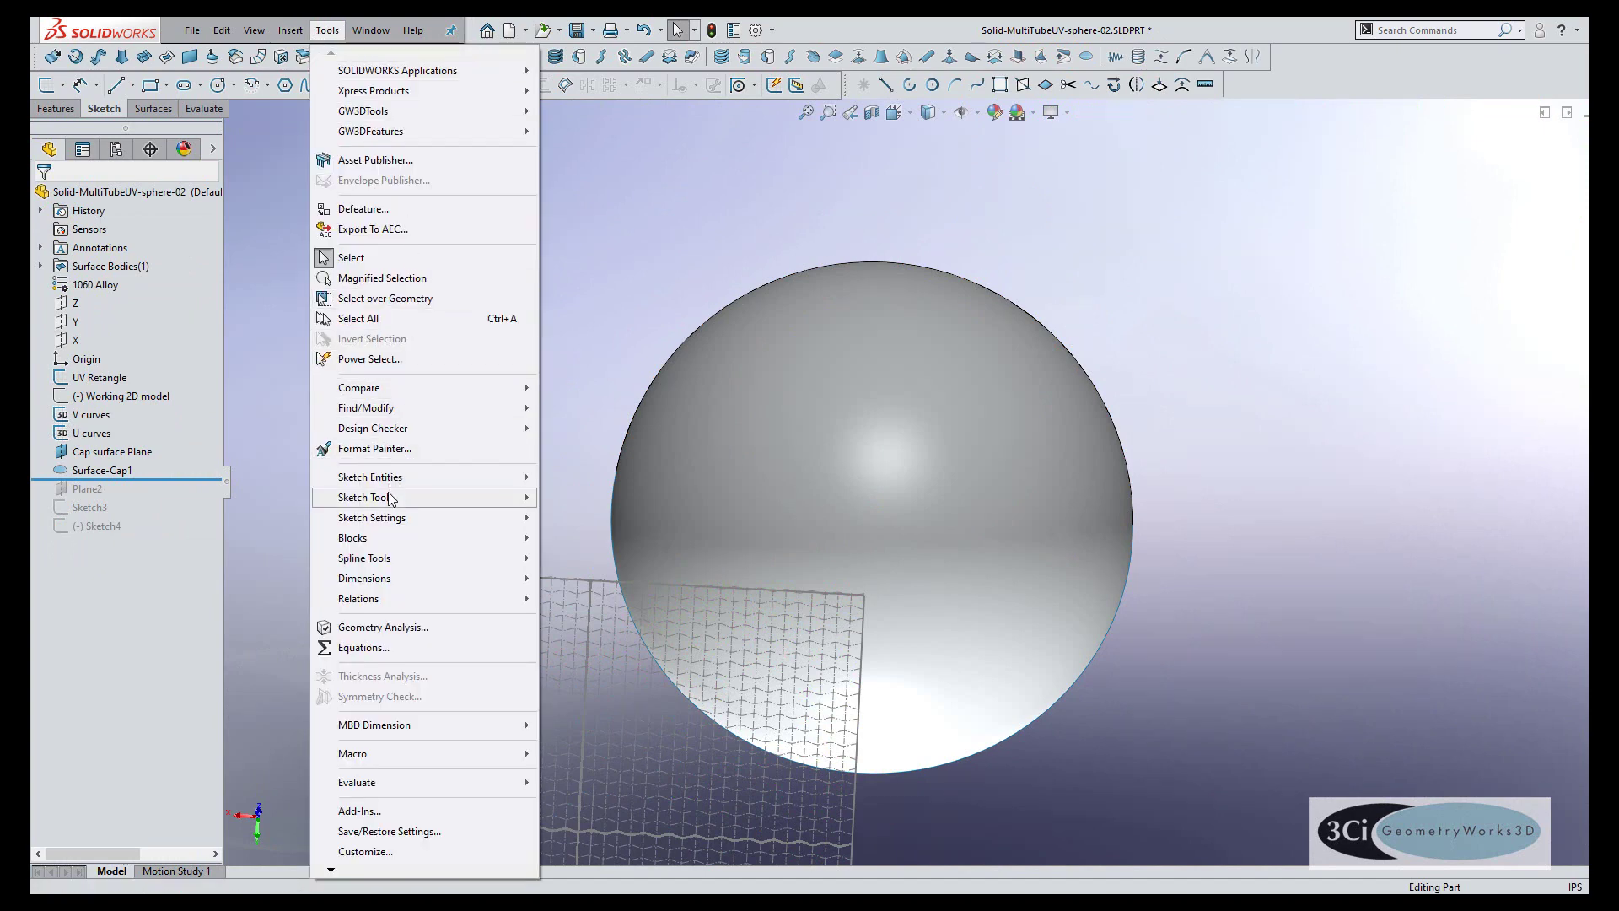
pyautogui.moveTo(393, 497)
pyautogui.click(586, 359)
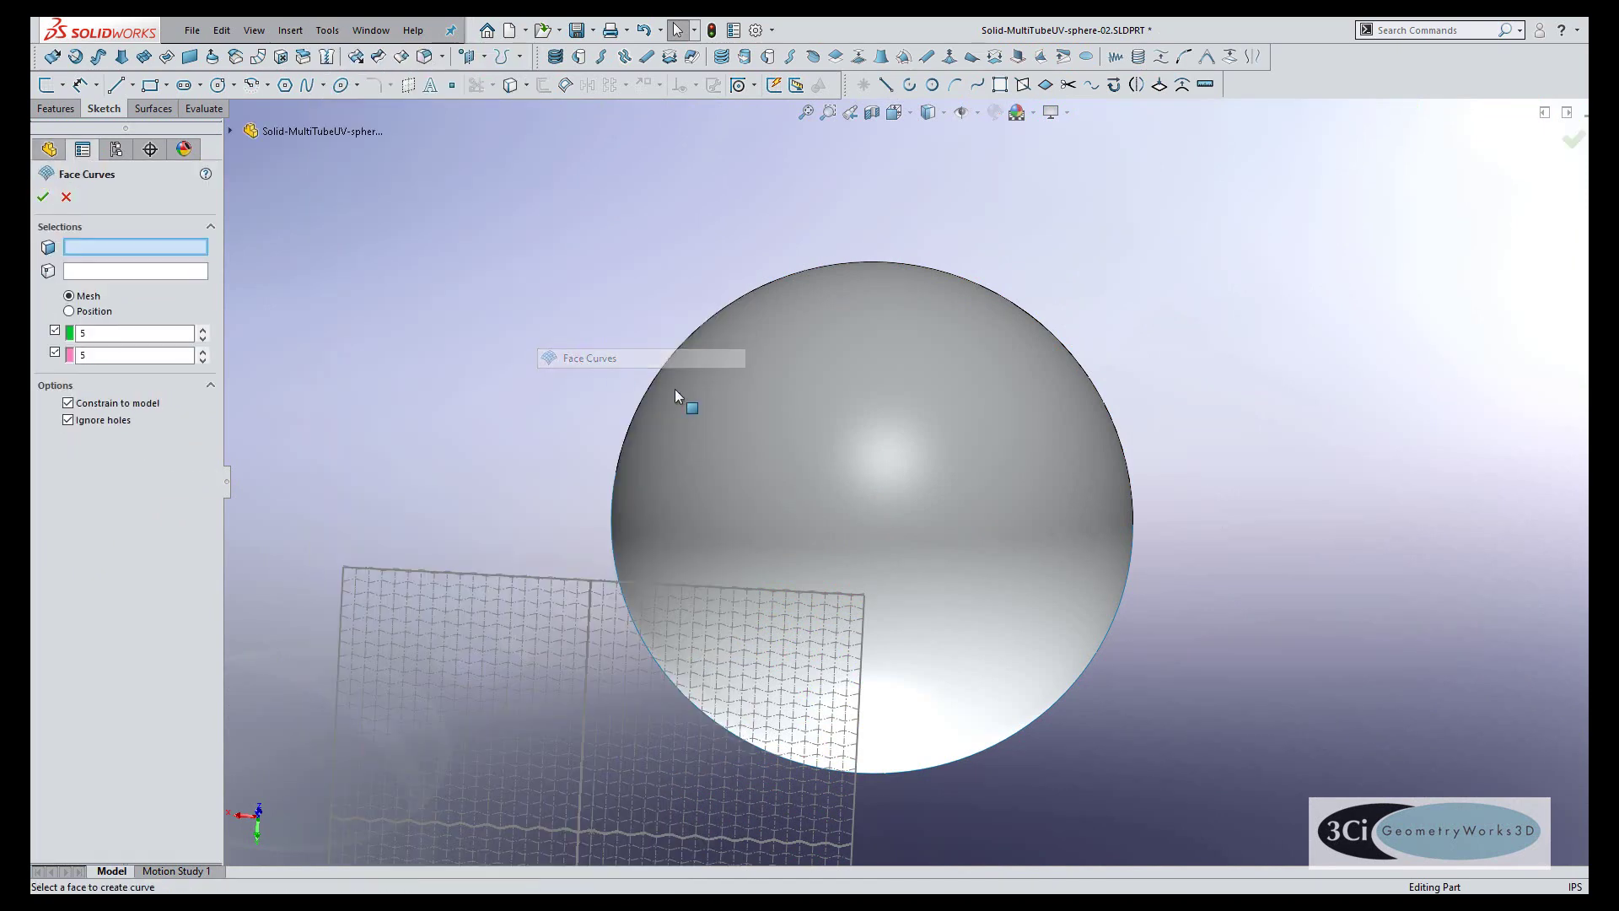
pyautogui.click(785, 432)
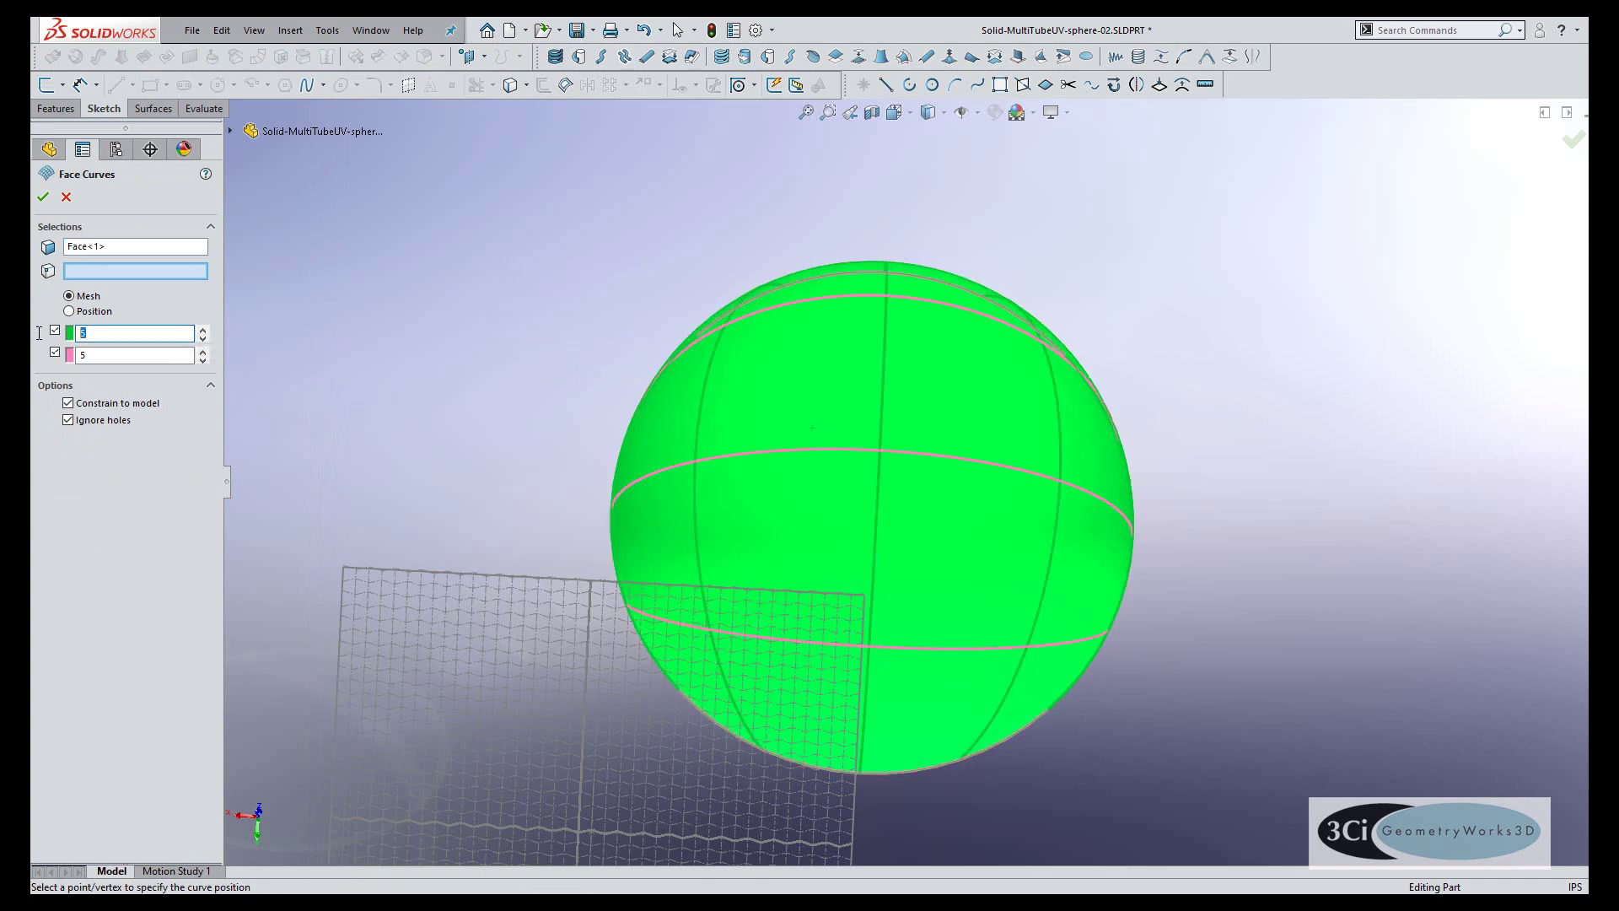
pyautogui.write('50')
pyautogui.click(130, 358)
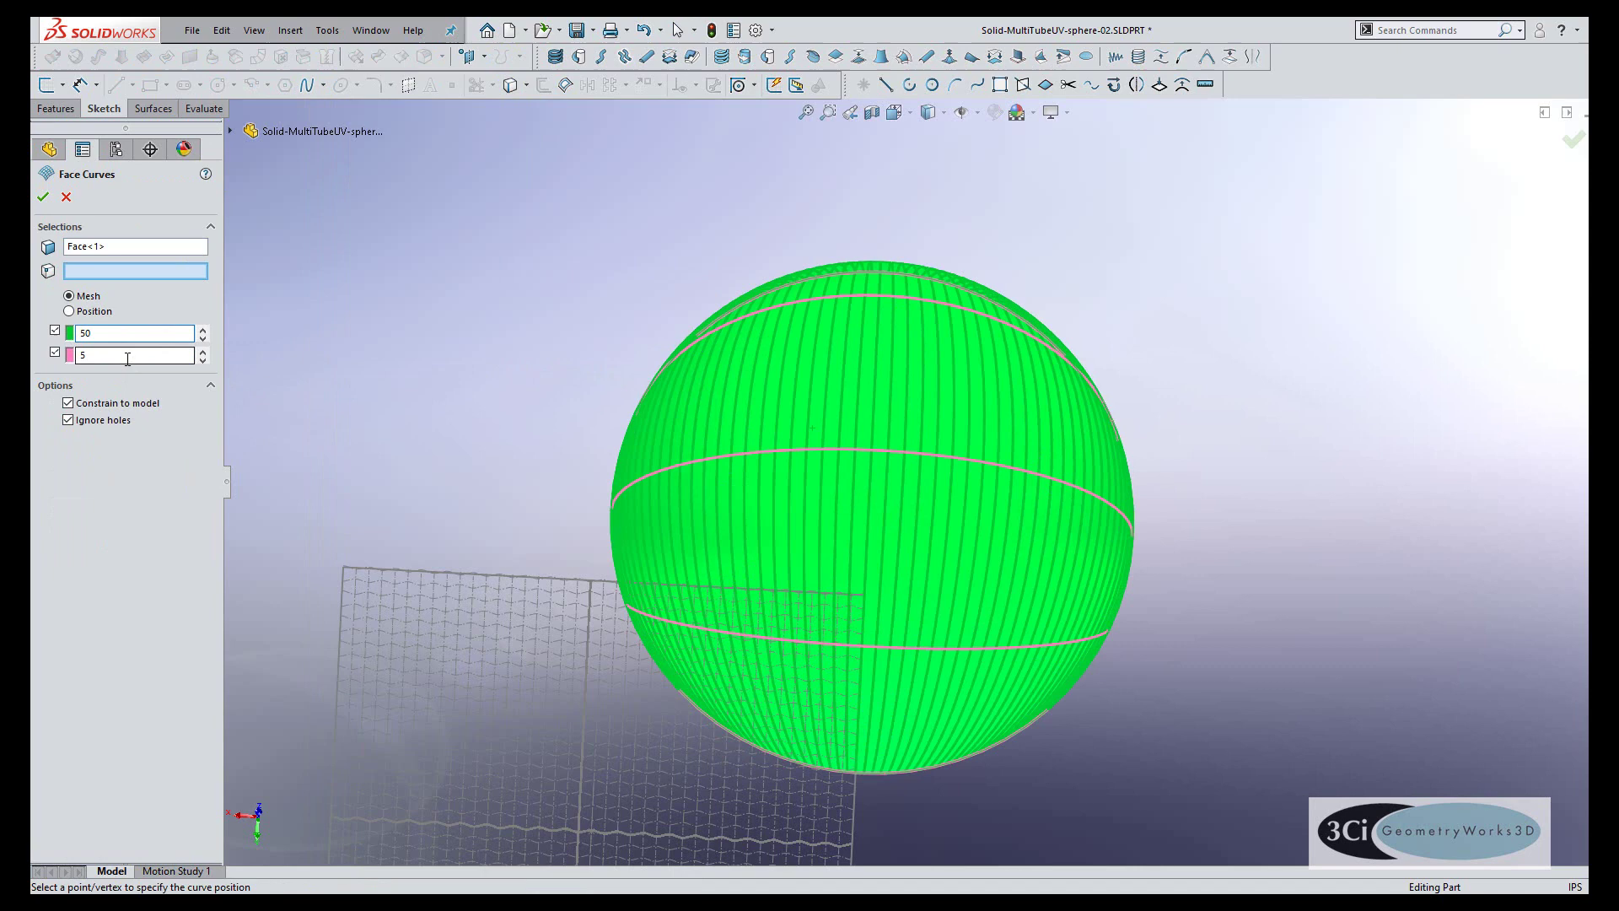
pyautogui.moveTo(130, 359); pyautogui.dragTo(32, 351)
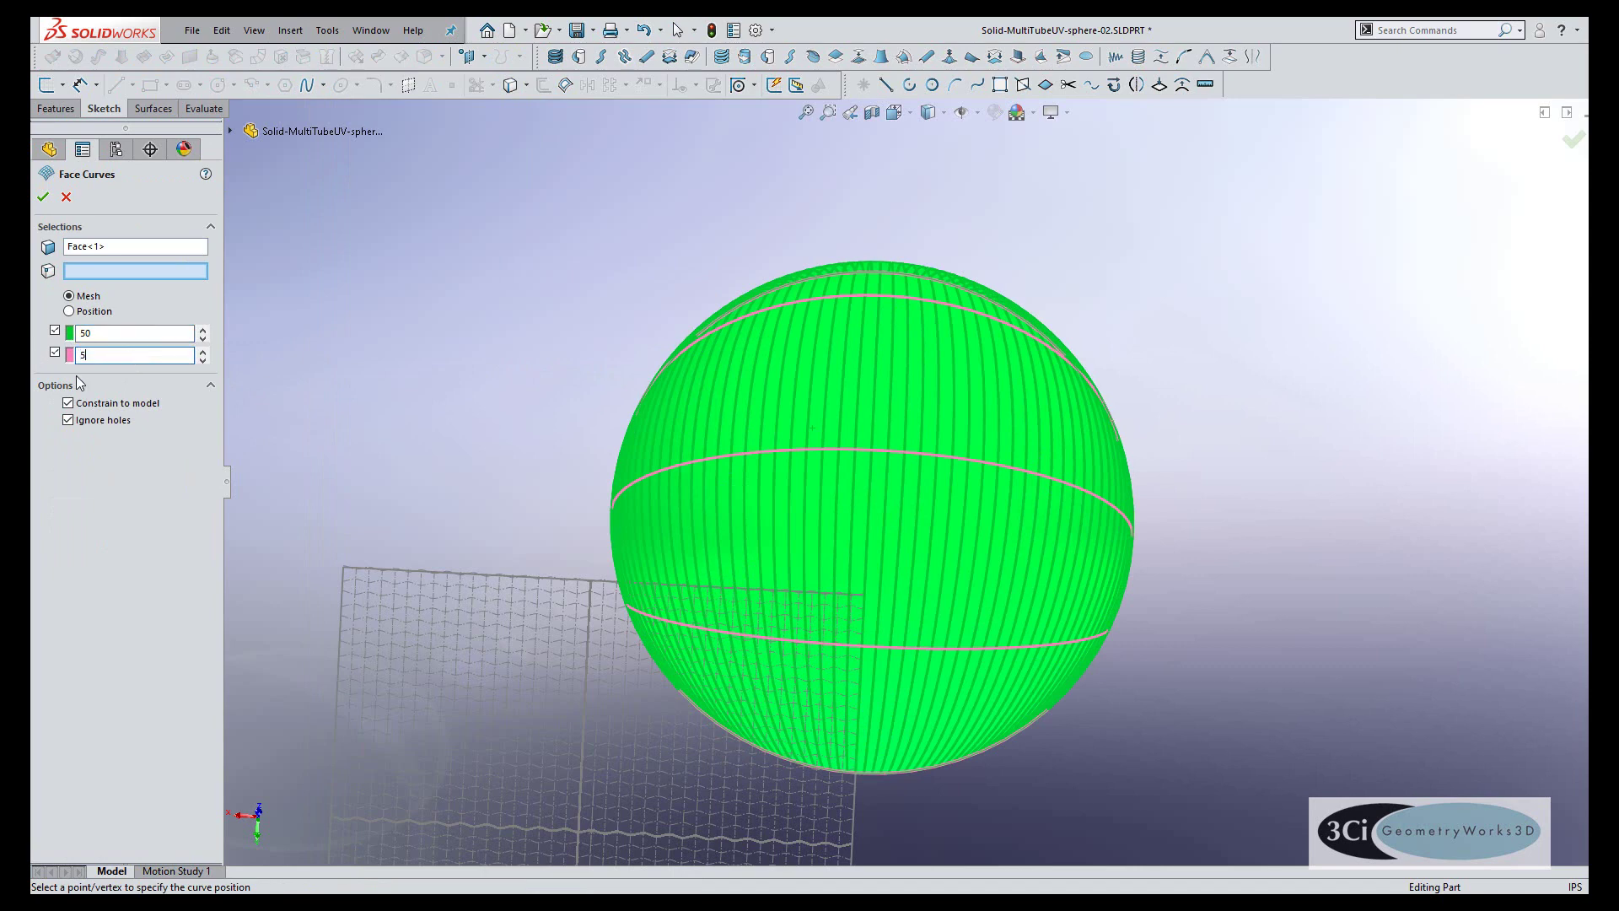
pyautogui.write('50')
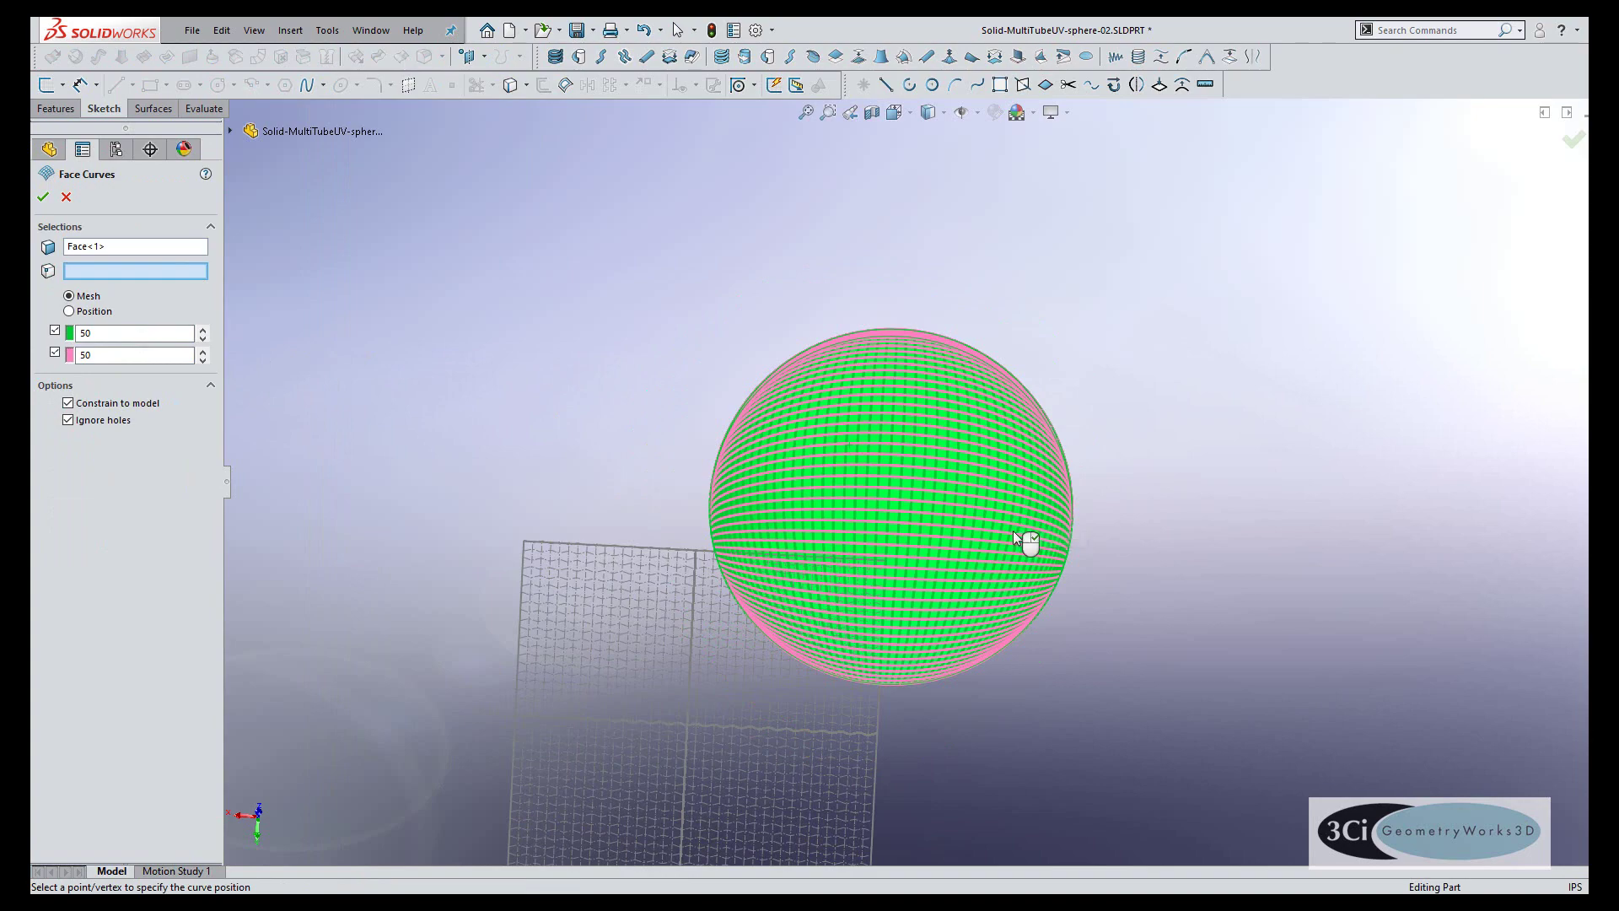
# Step: Examine the previewed UV mesh across the spherical cap from several angles, and cancel the face curves
pyautogui.scroll(-5, 1013, 529)
pyautogui.moveTo(1014, 530); pyautogui.dragTo(1005, 568, button='middle')
pyautogui.moveTo(978, 493); pyautogui.dragTo(915, 444, button='middle')
pyautogui.scroll(5, 916, 444)
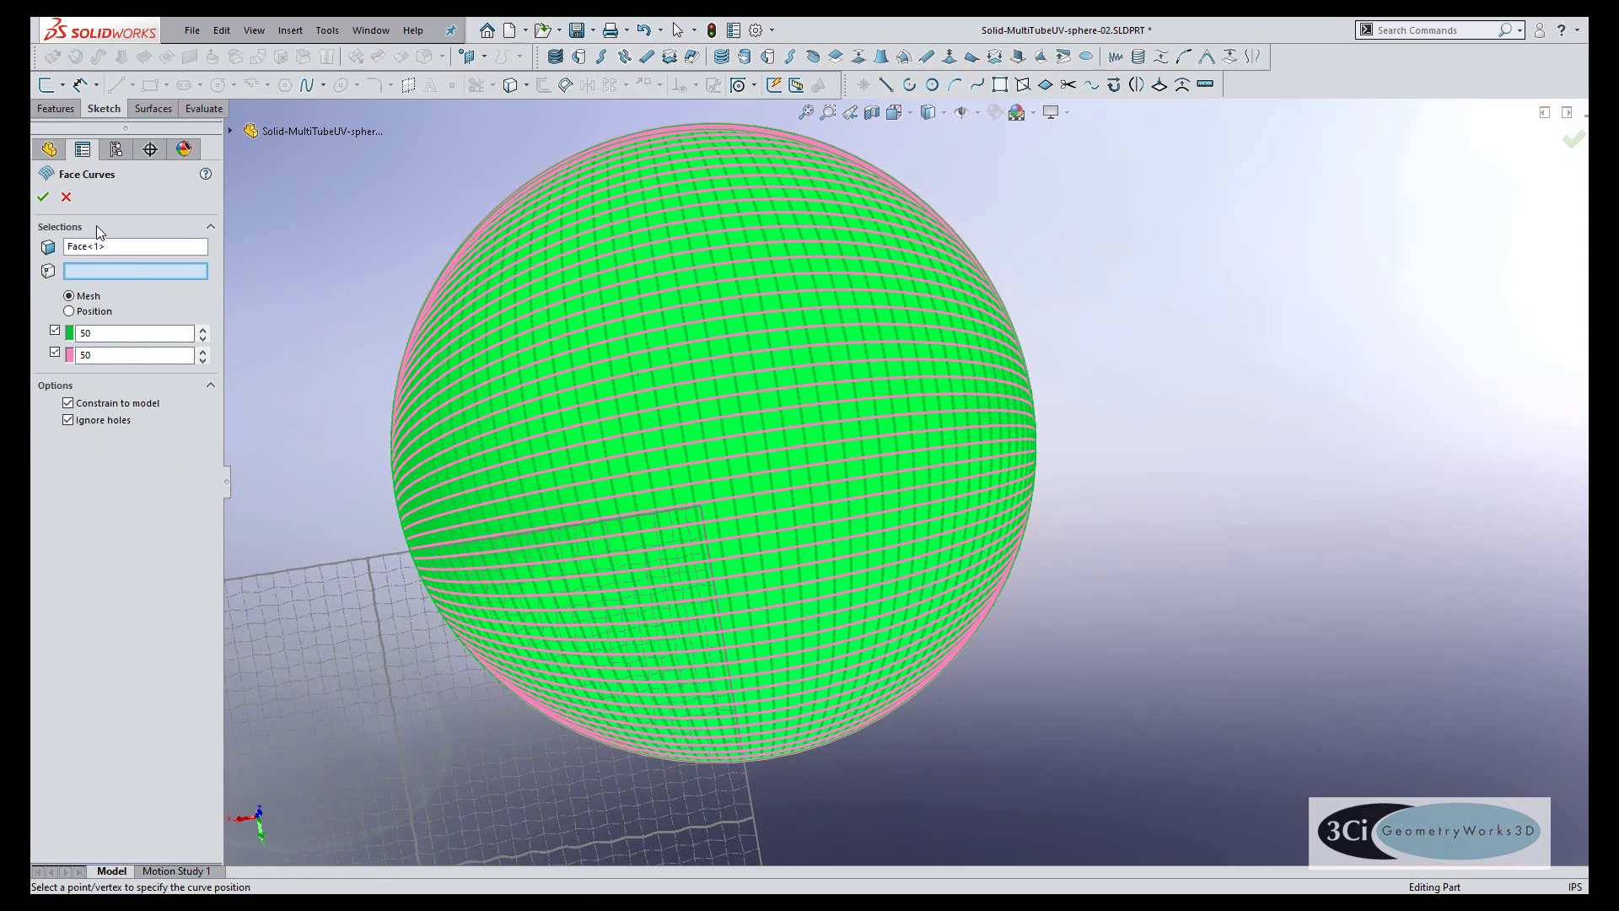
pyautogui.click(66, 196)
pyautogui.press('f')
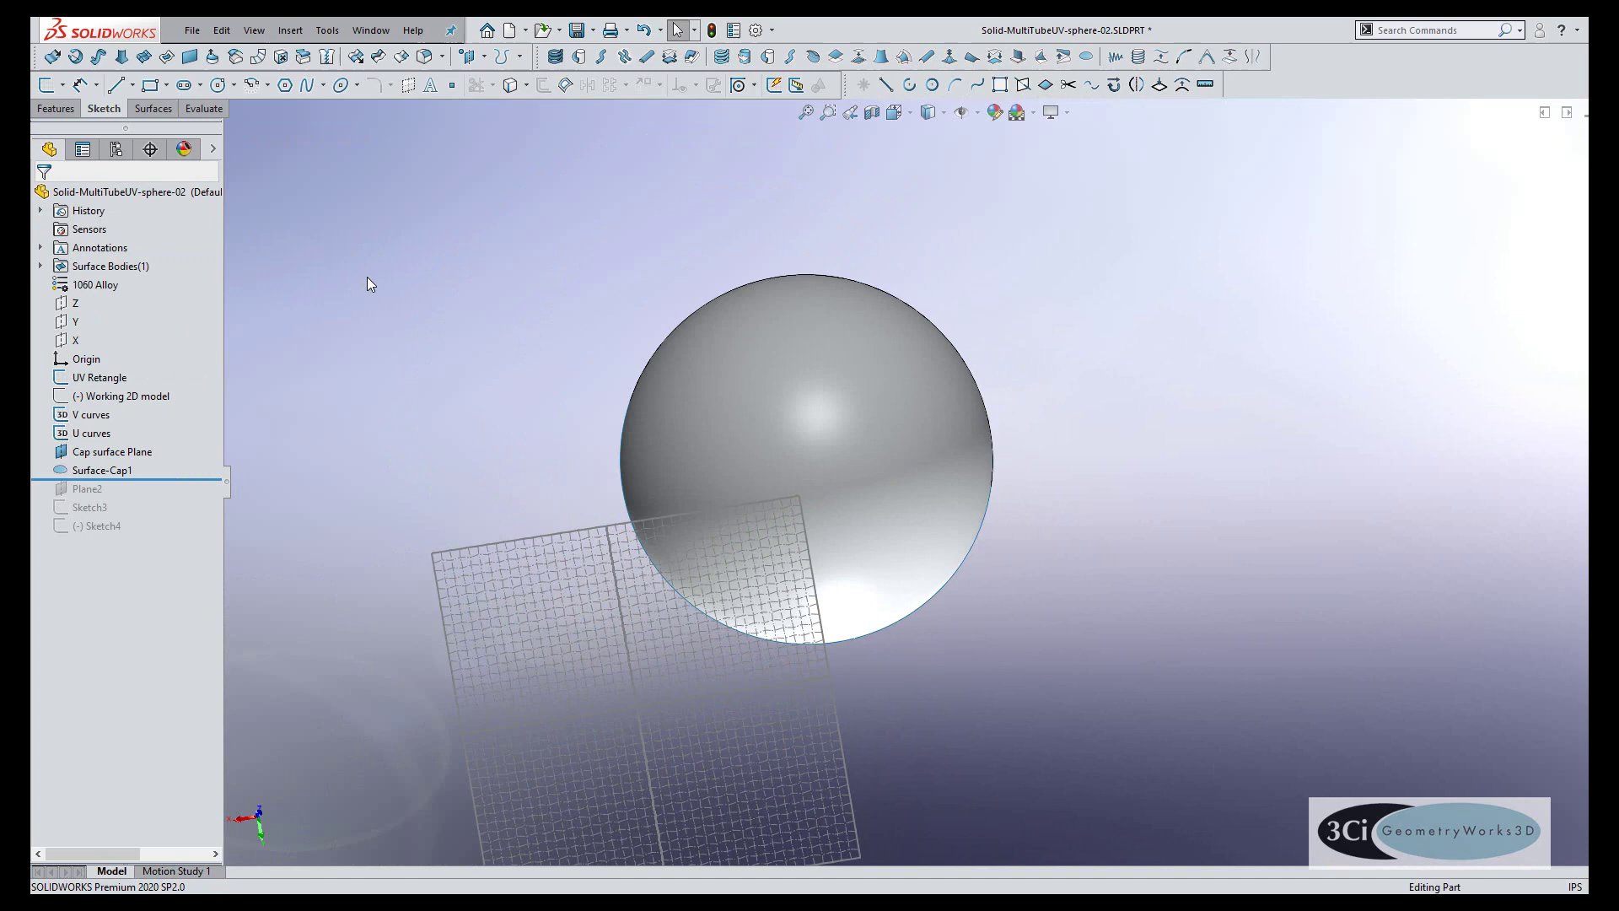
# Step: Highlight the cap face, the UV Retangle sketch and the U curves in turn to identify the mapping geometry
pyautogui.click(740, 431)
pyautogui.click(382, 389)
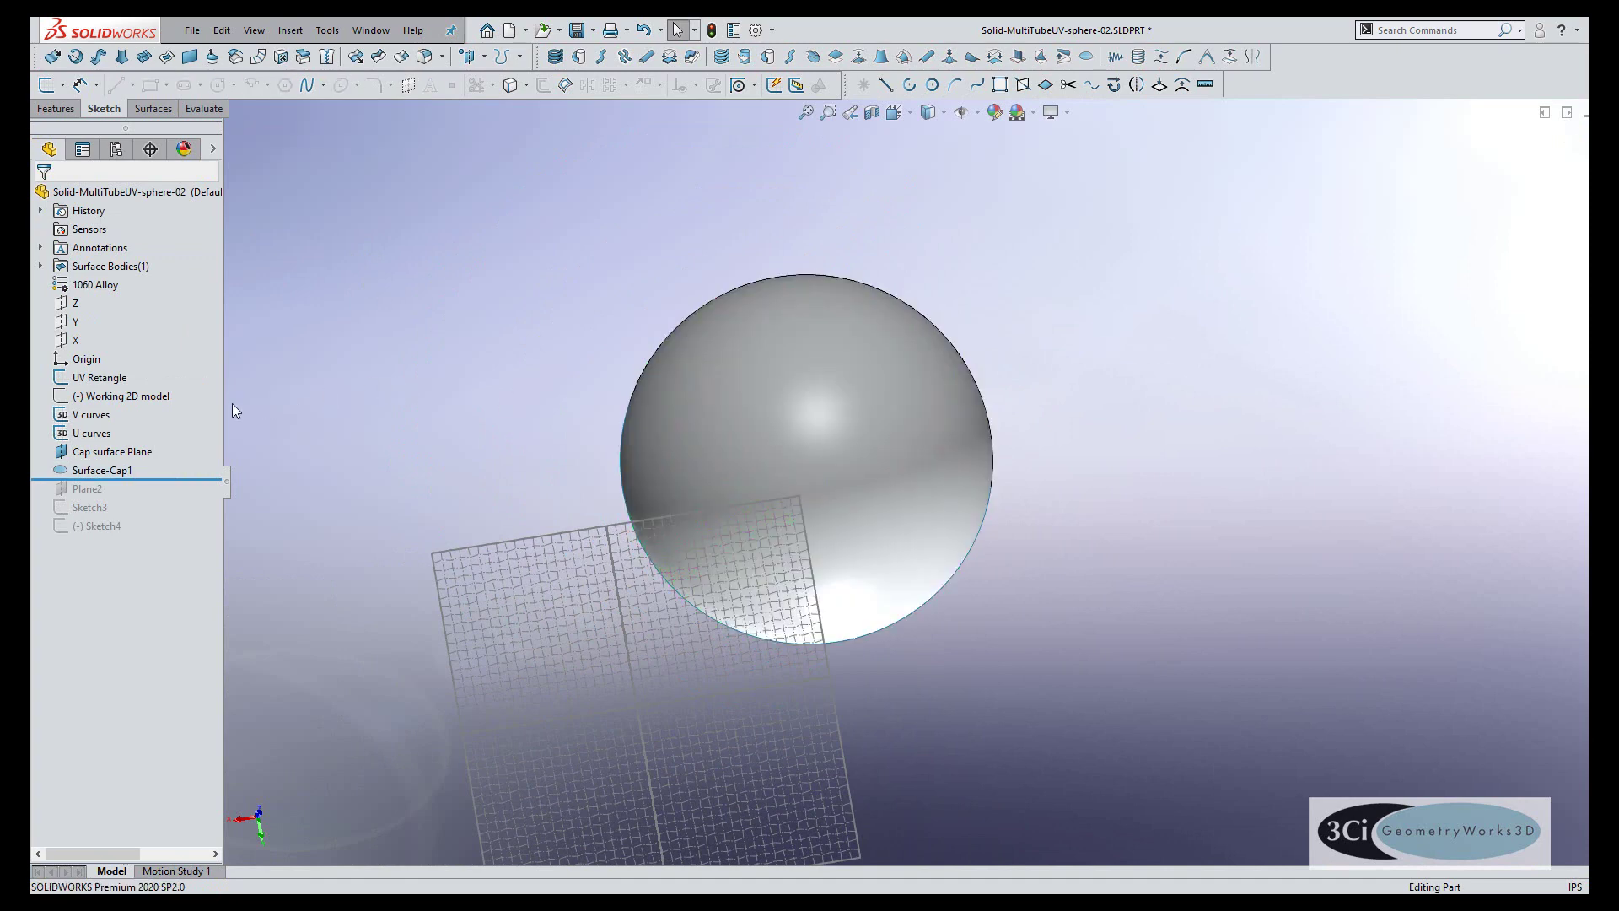
pyautogui.click(112, 377)
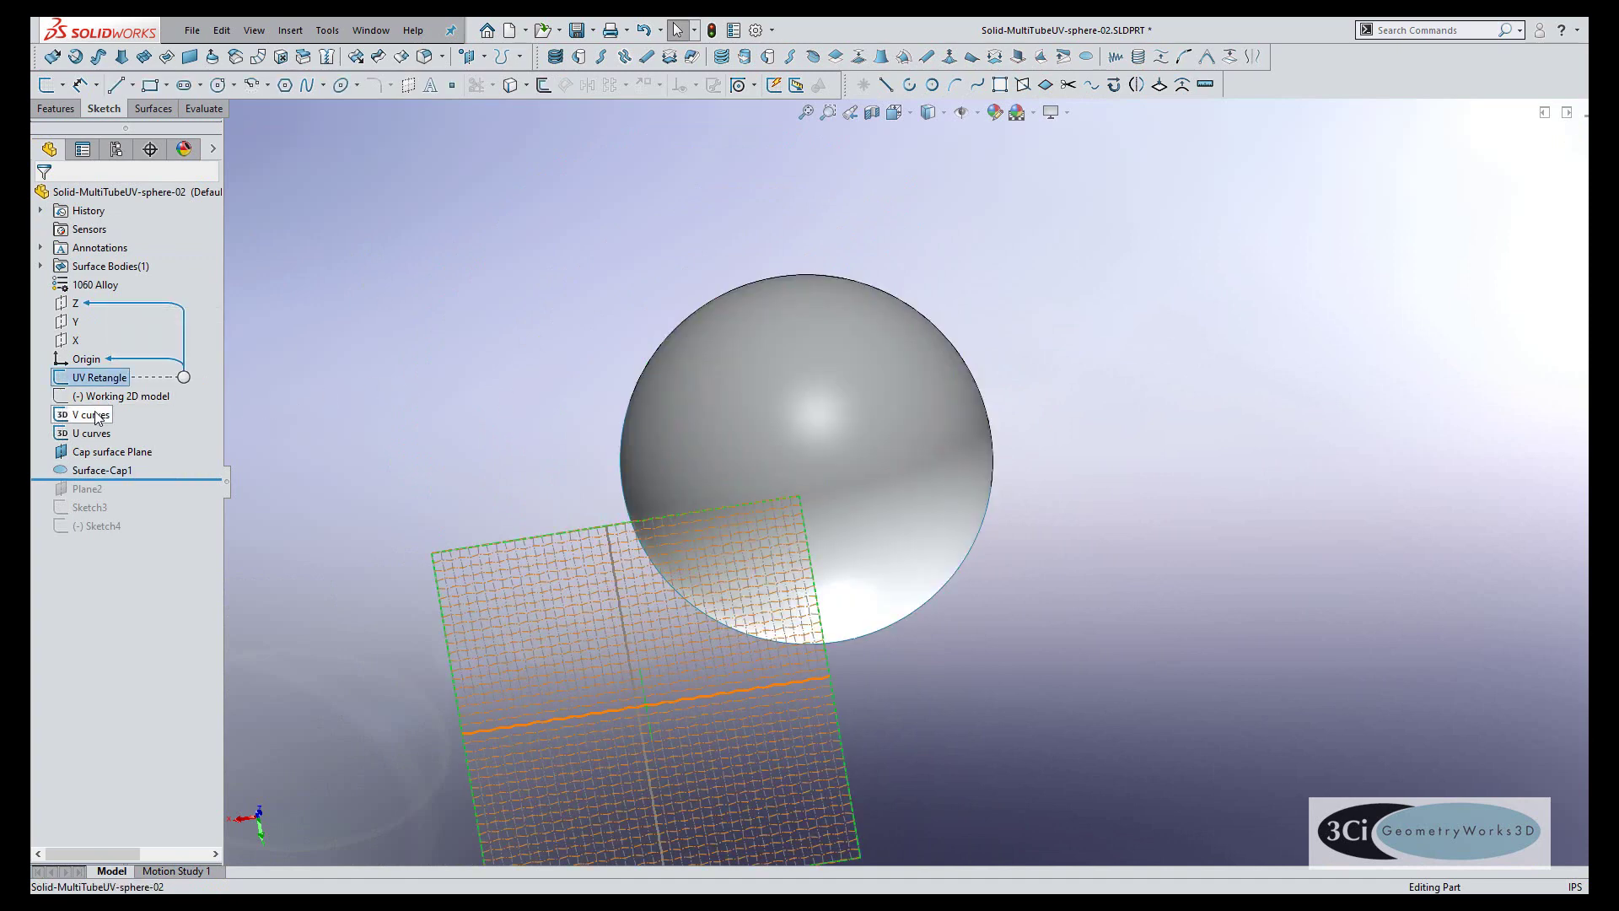
pyautogui.click(91, 433)
pyautogui.click(279, 451)
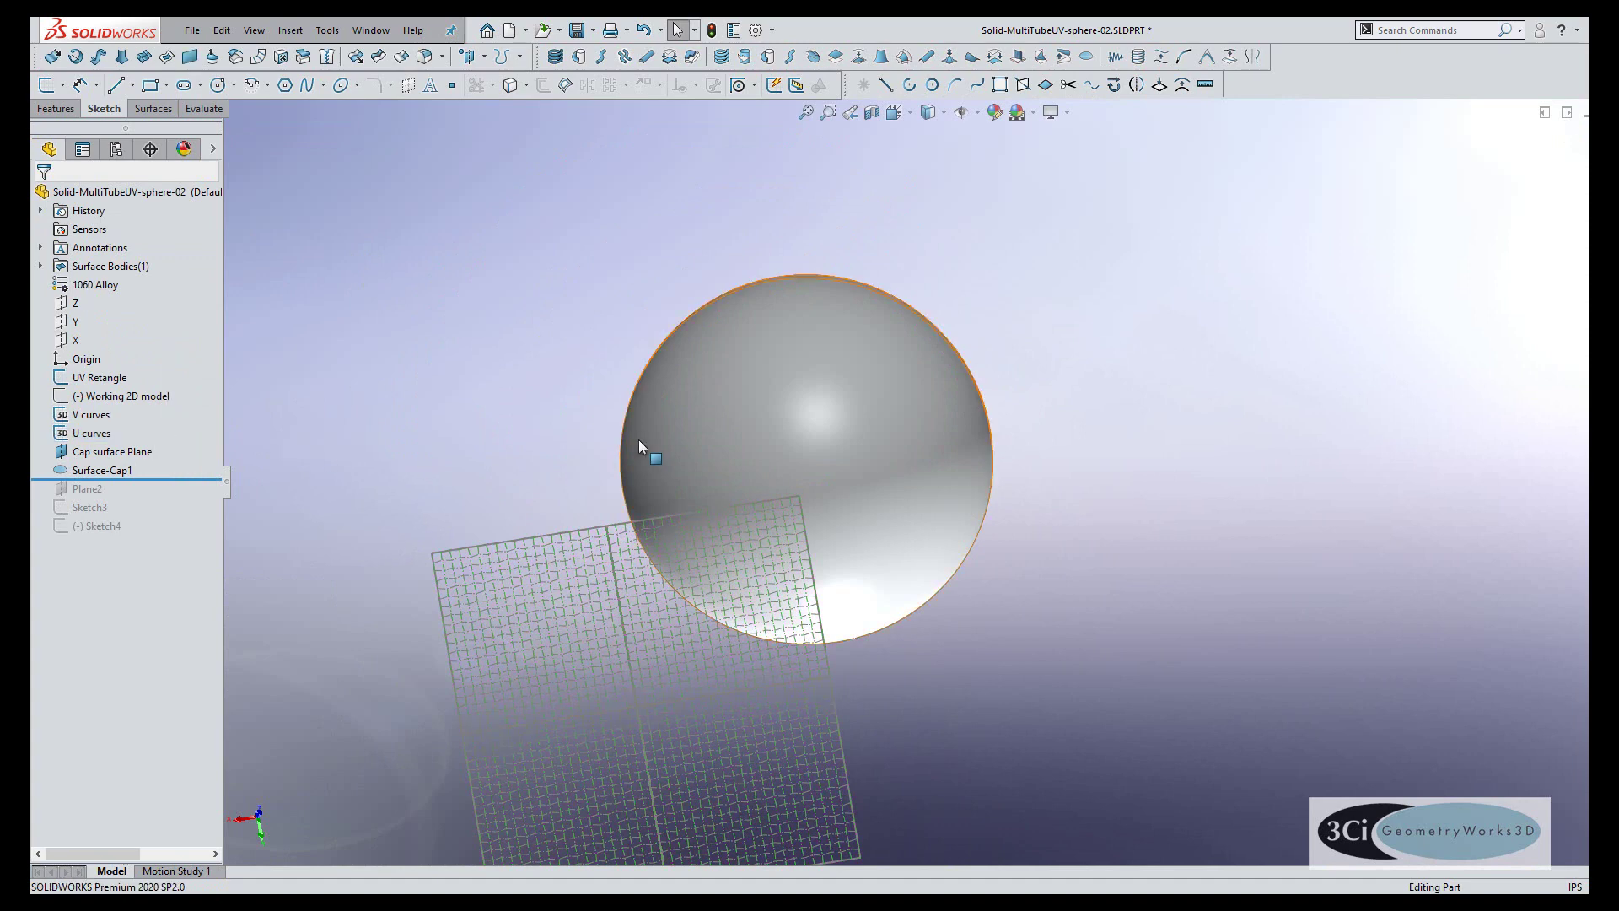
# Step: Set up a Multi Tube Flow (UV) Surface feature with UV Retangle, Surface-Cap1 and the V curves, and preview the tubes
pyautogui.click(623, 56)
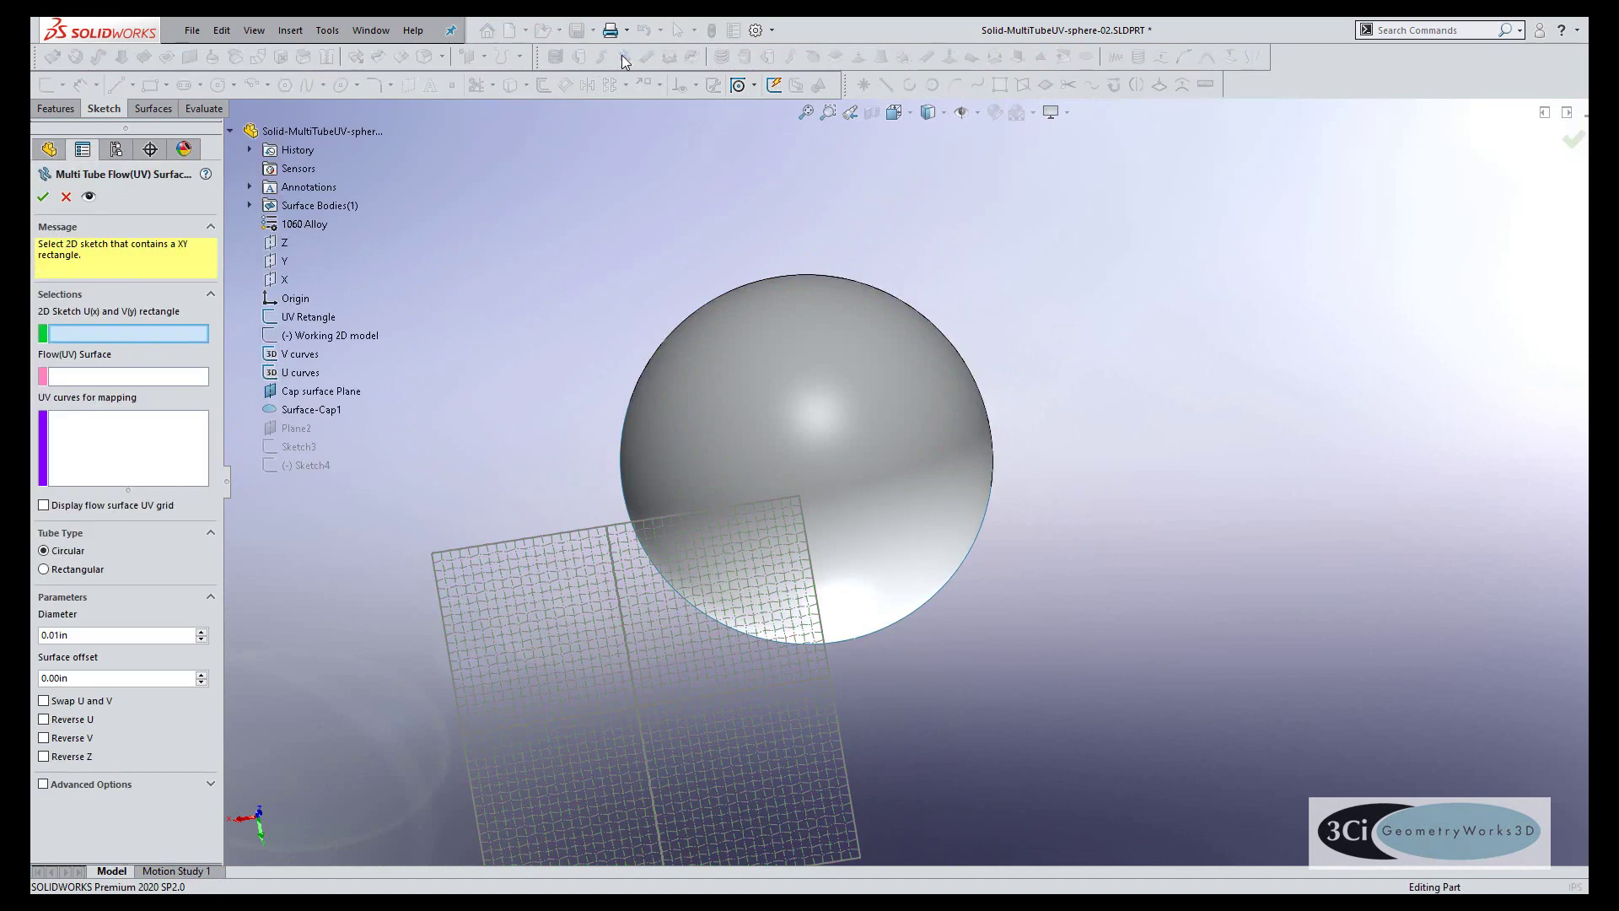
pyautogui.click(336, 317)
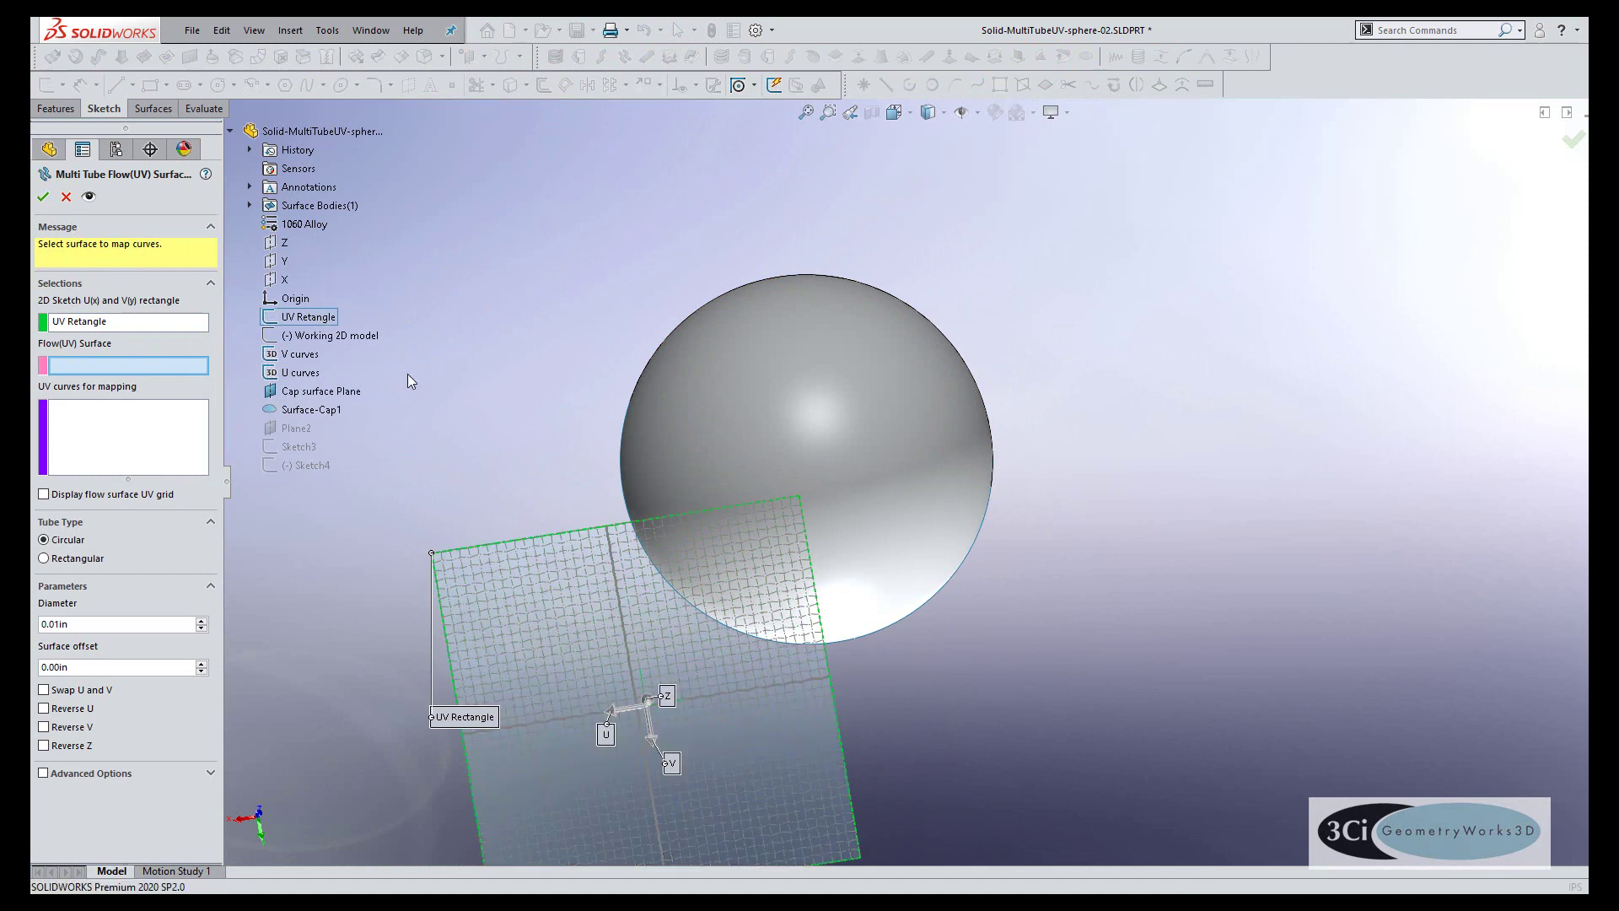
pyautogui.click(322, 411)
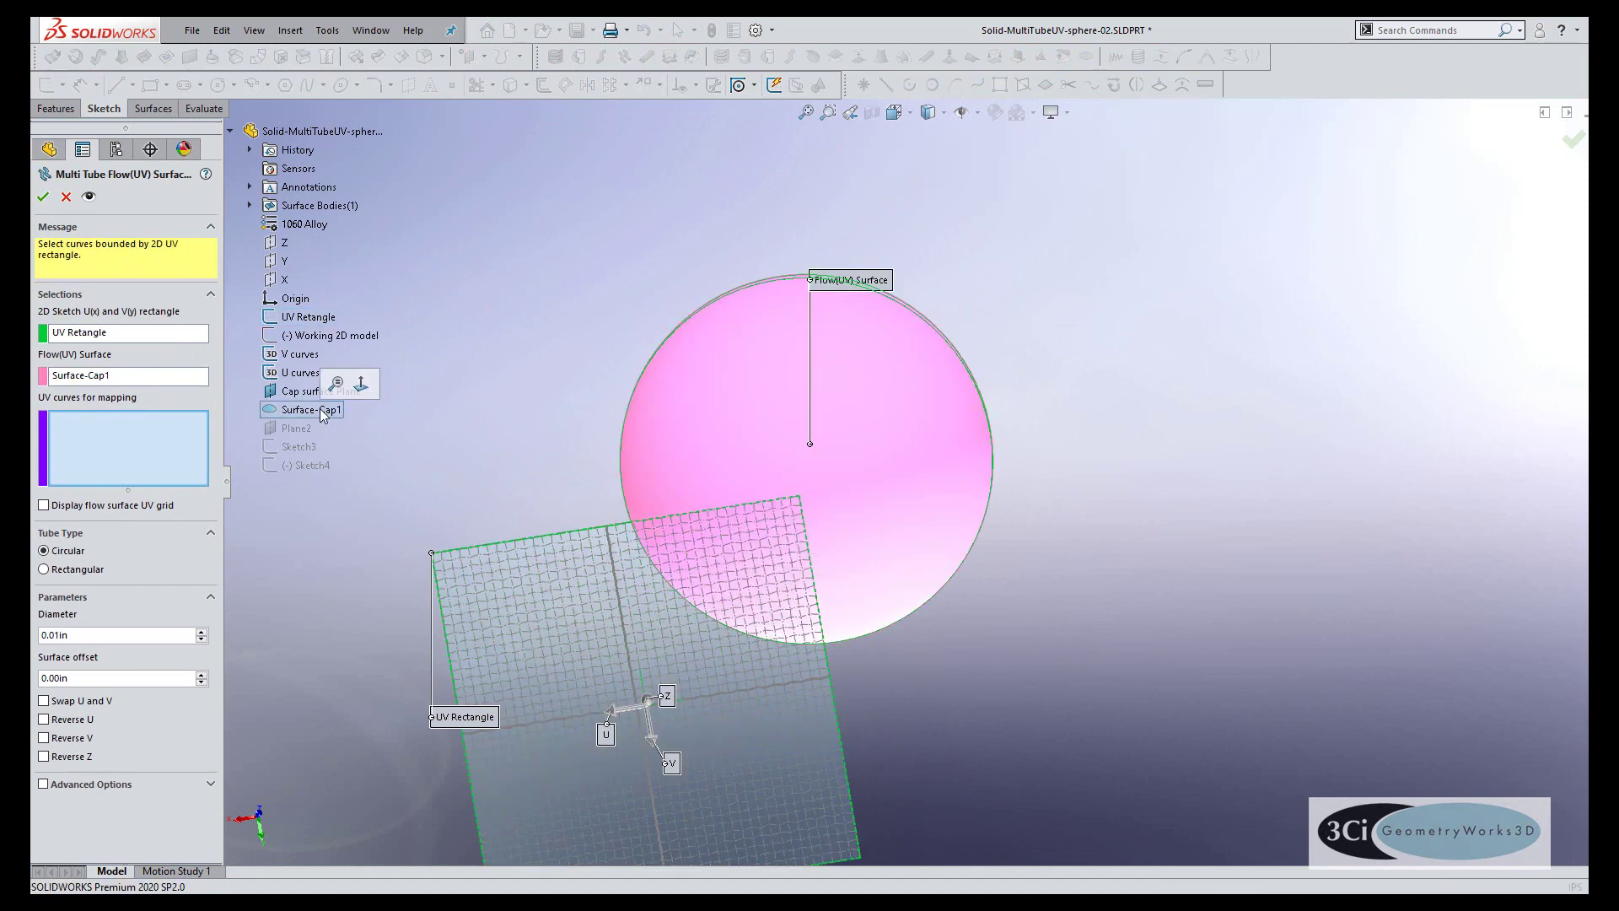
pyautogui.click(300, 356)
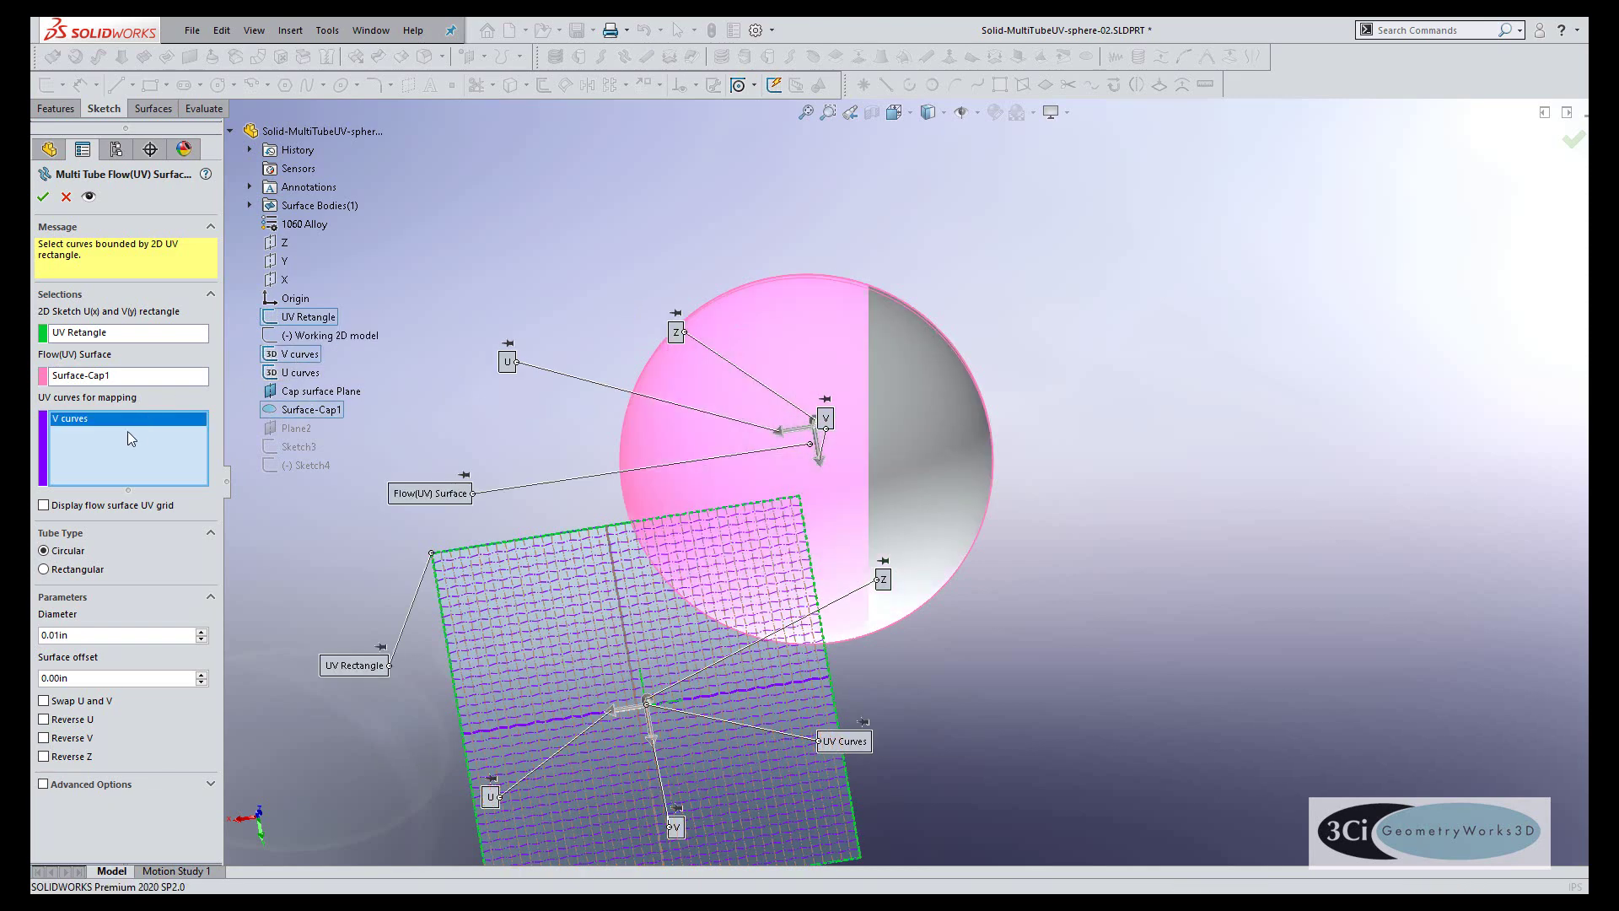
pyautogui.click(88, 198)
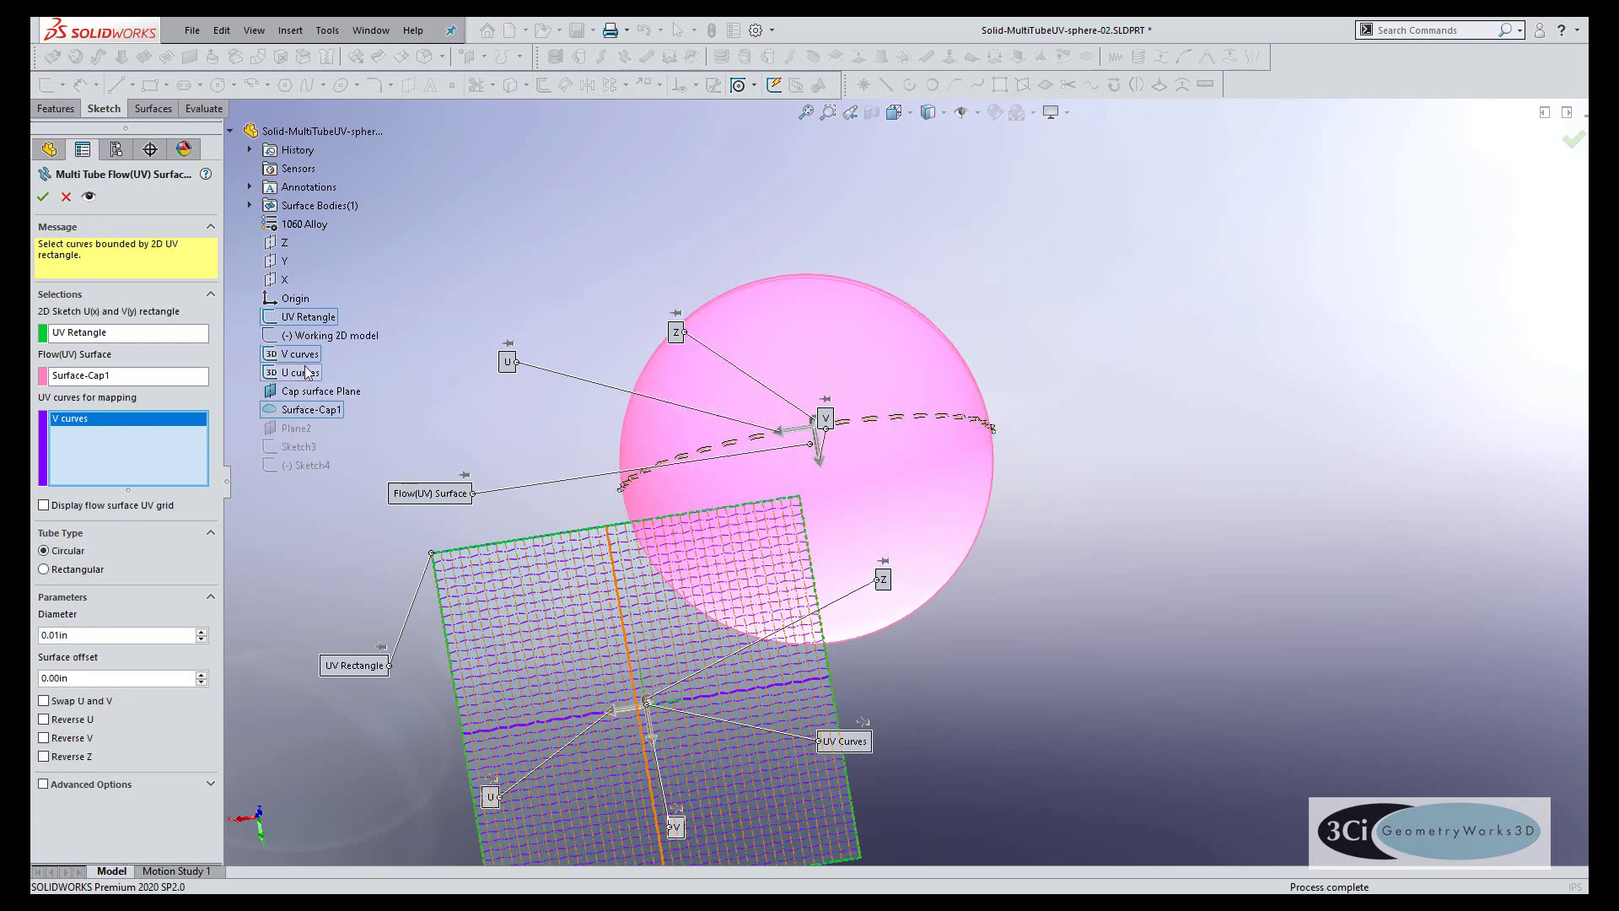
# Step: Add the U curves to the curves being mapped and inspect the previewed tube crossings on the cap surface
pyautogui.click(295, 375)
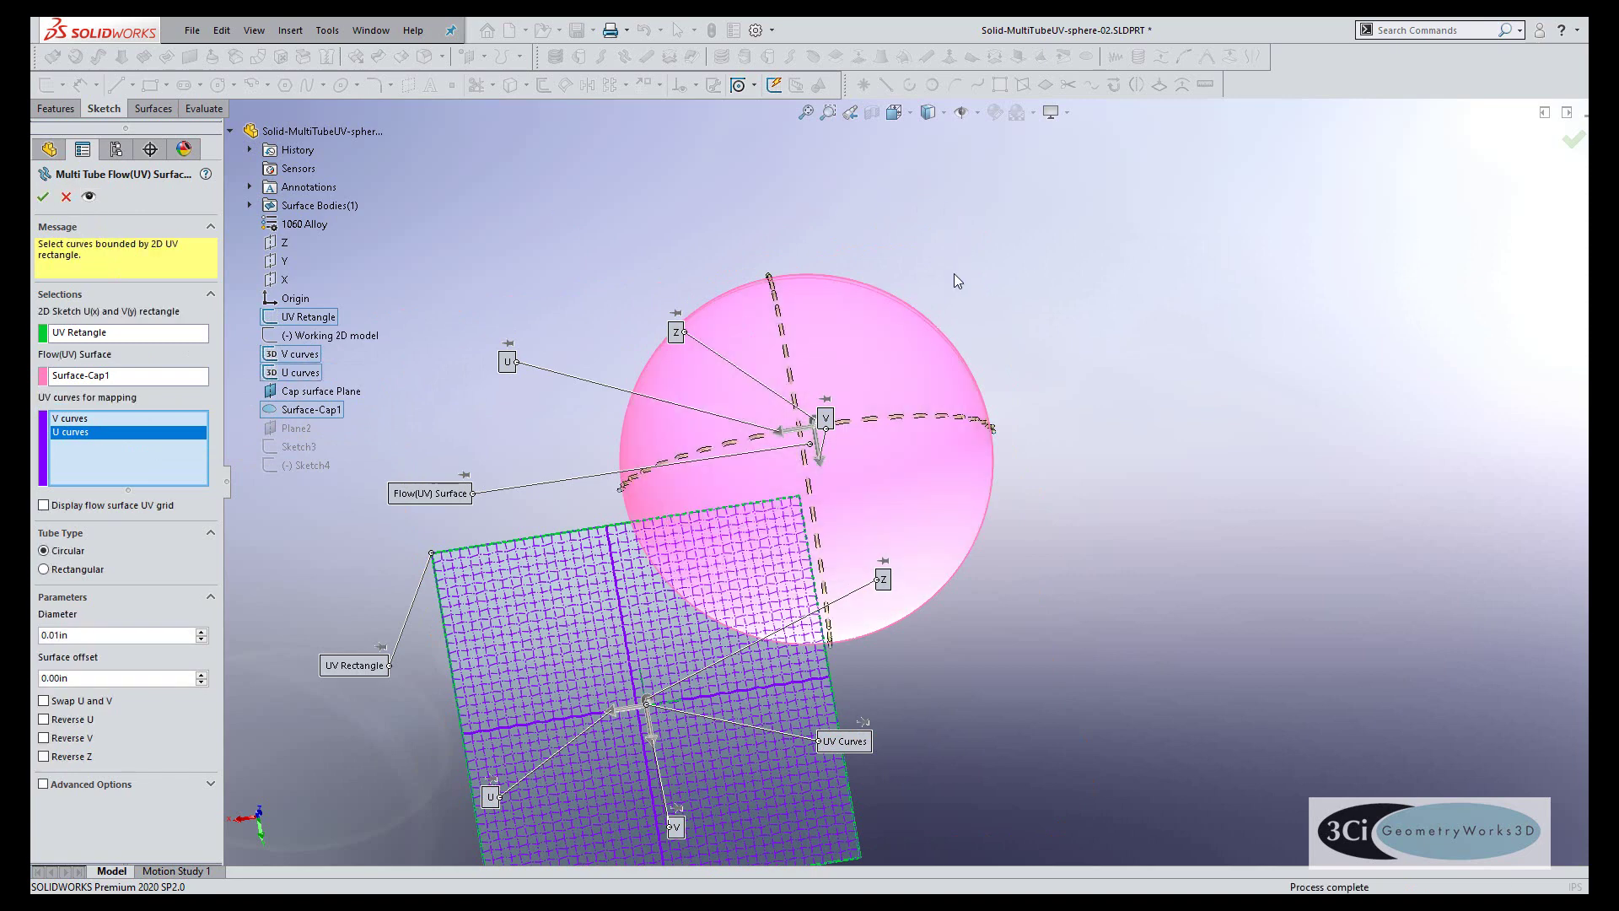
pyautogui.moveTo(863, 488); pyautogui.dragTo(822, 391, button='middle')
pyautogui.scroll(-5, 822, 392)
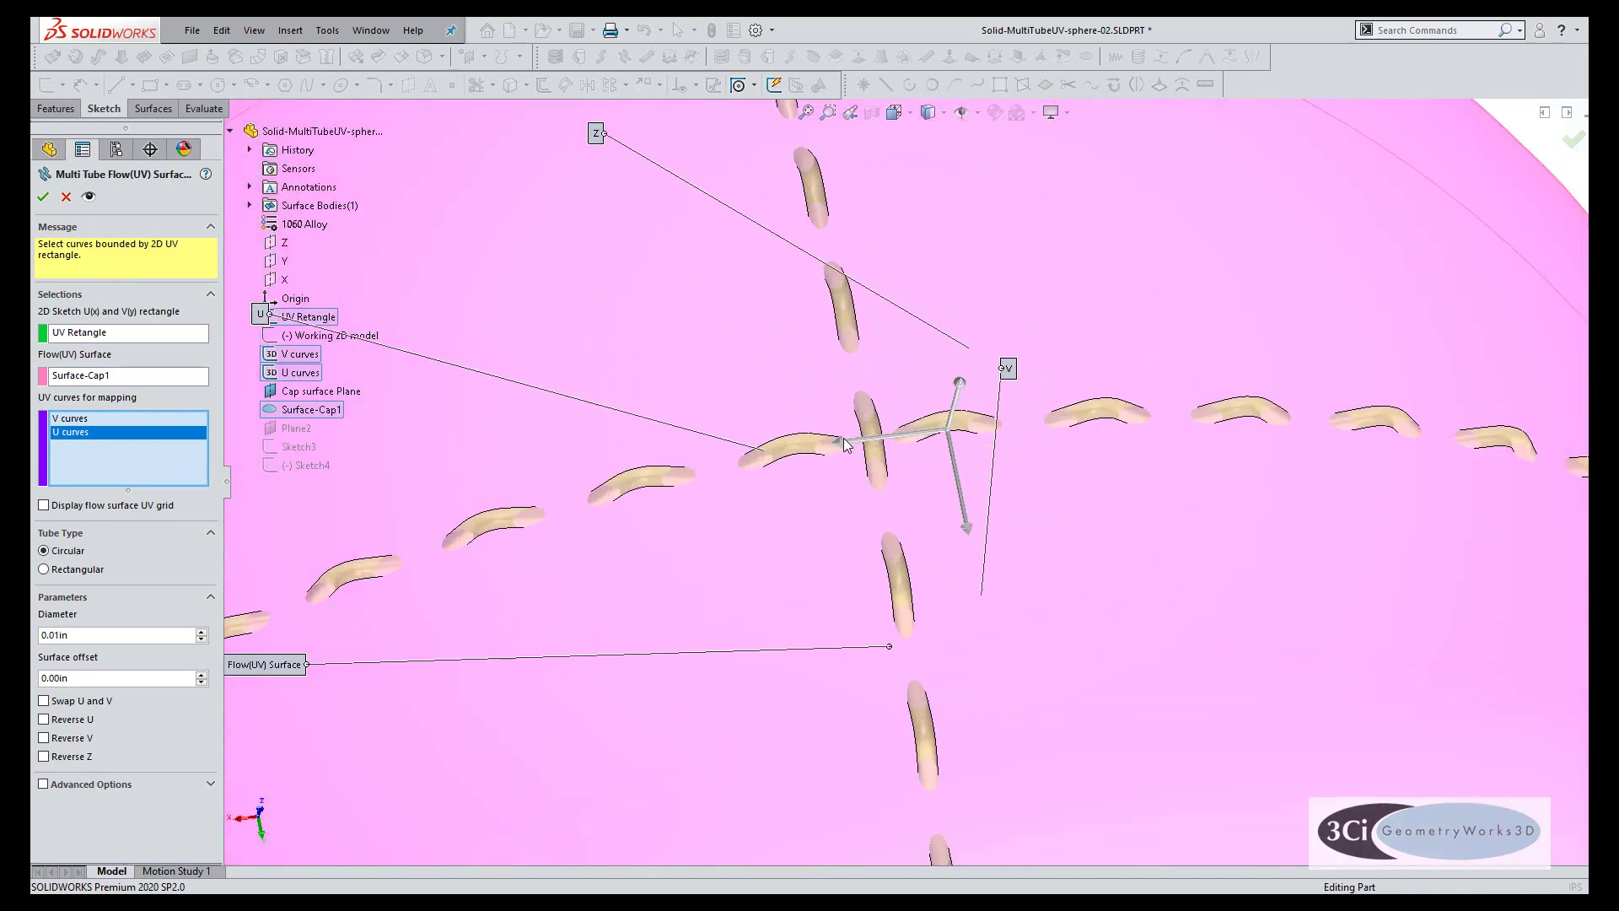
# Step: Accept the Multi Tube Flow (UV) Surface feature to create circular 0.01 in diameter tubes from the V and U curves on the cap
pyautogui.moveTo(893, 489); pyautogui.dragTo(958, 503, button='middle')
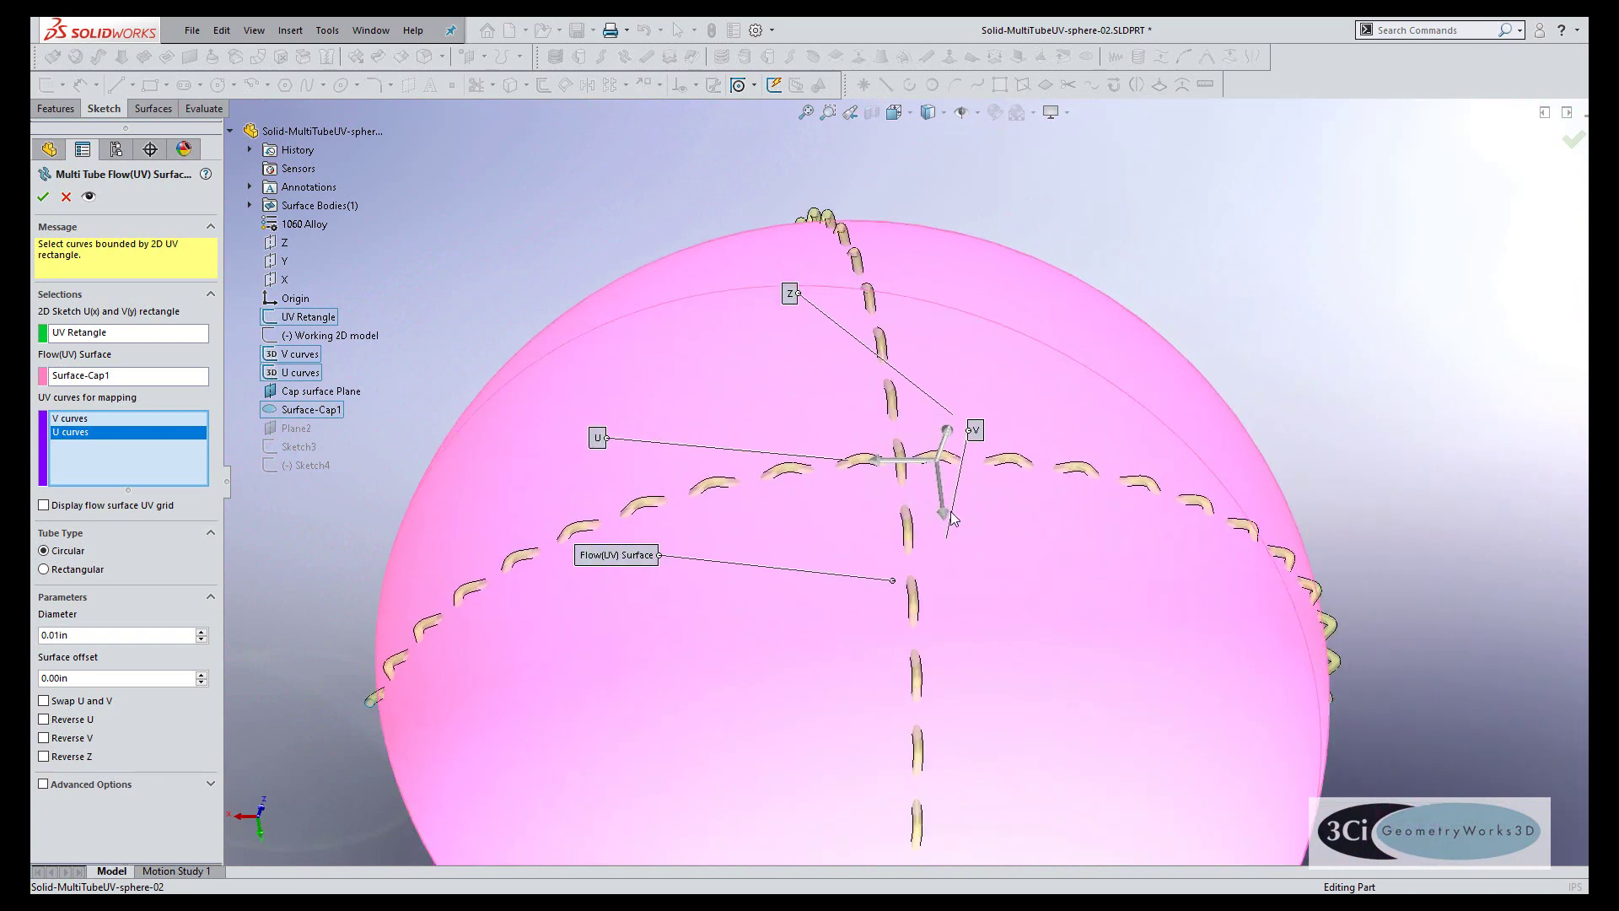
pyautogui.scroll(2, 928, 522)
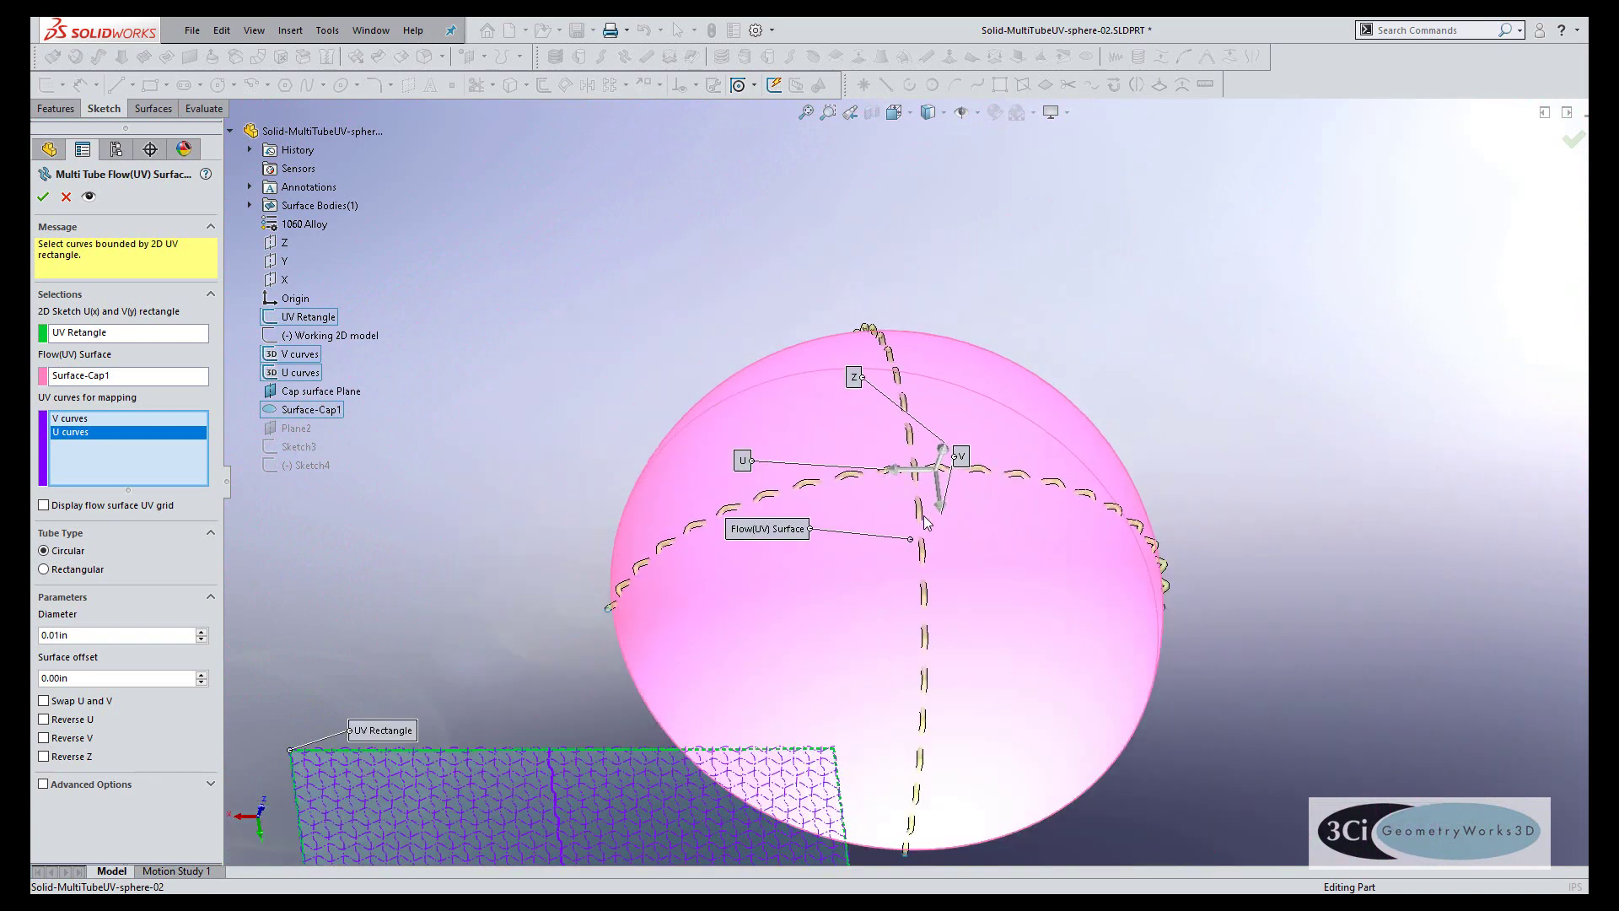
pyautogui.click(43, 196)
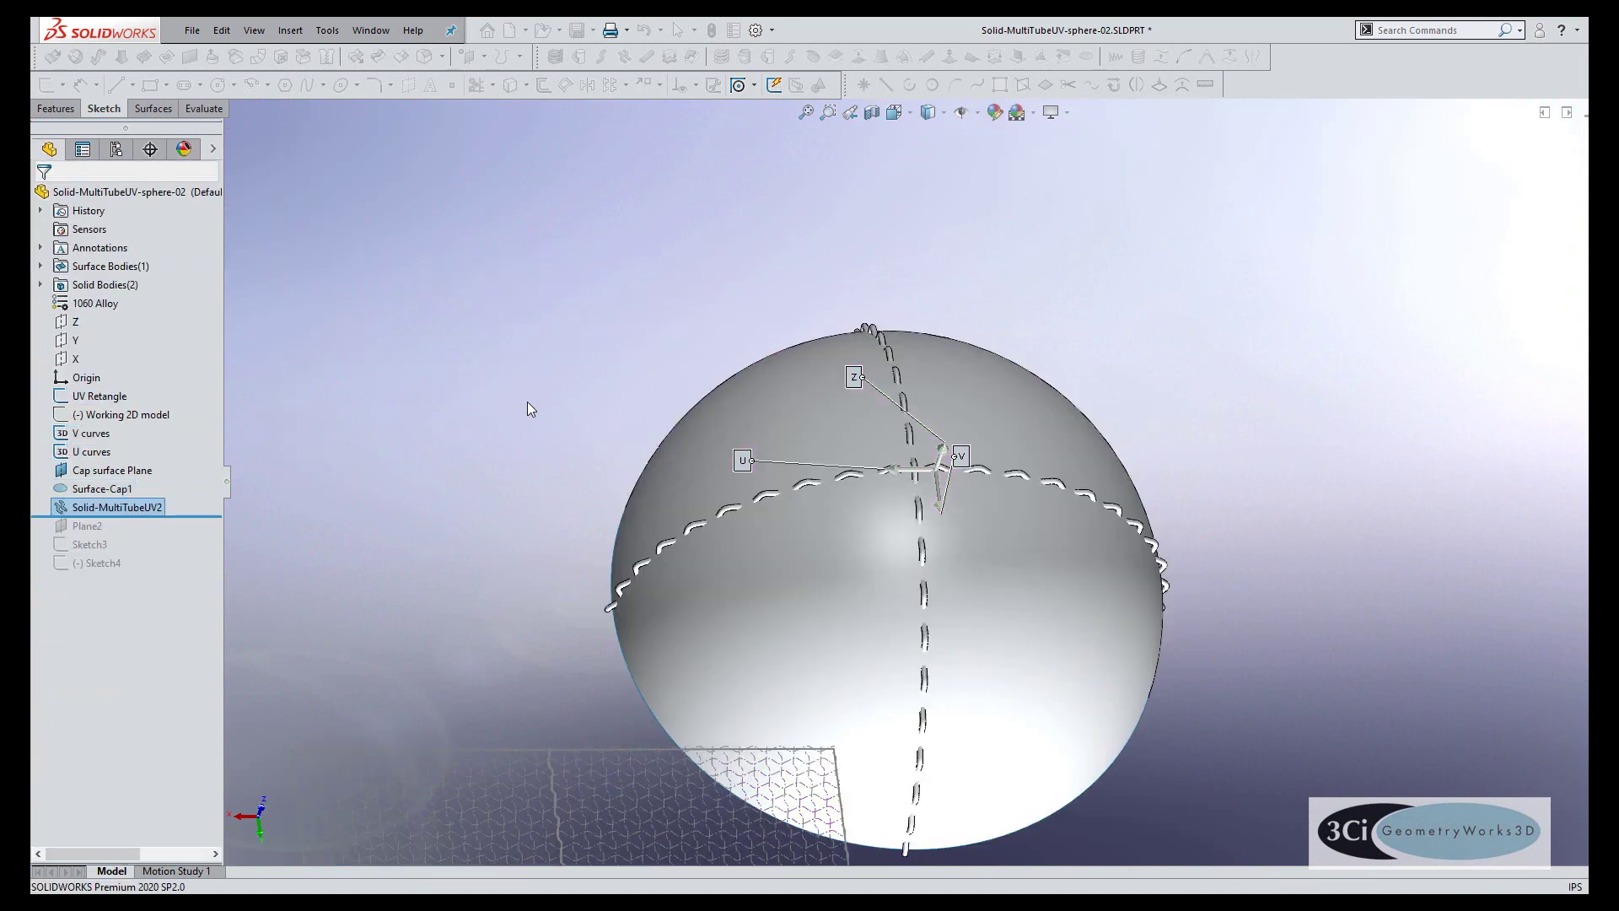
# Step: Convert the construction splines in the V curves sketch to regular geometry, and exit the sketch to rebuild the tubes on the cap
pyautogui.press('z')
pyautogui.press('z')
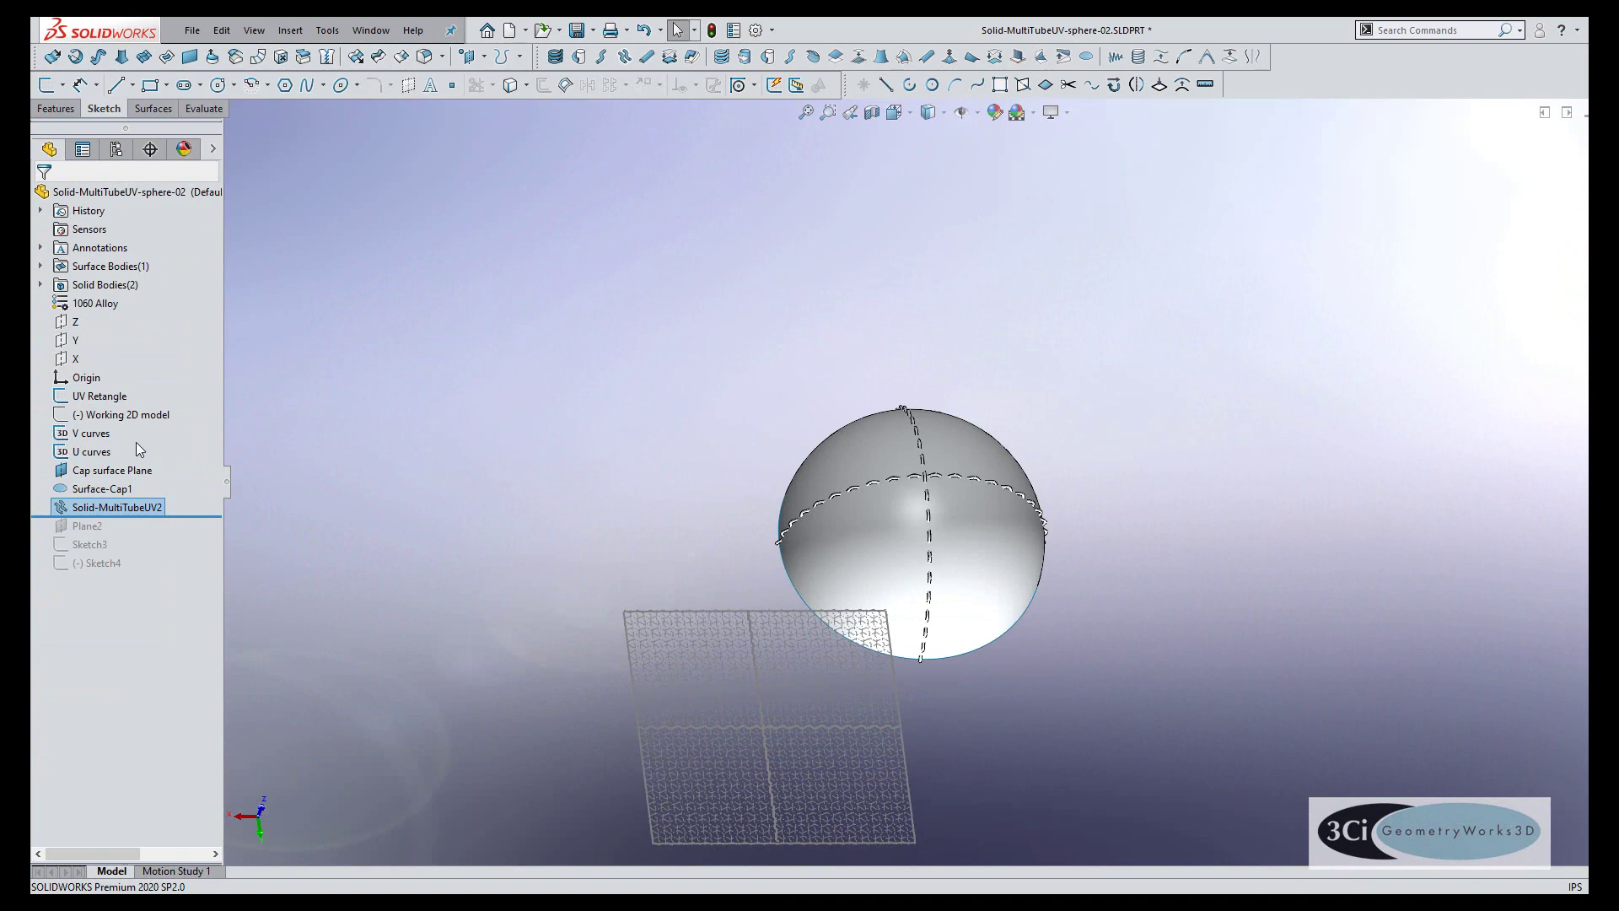
pyautogui.rightClick(88, 434)
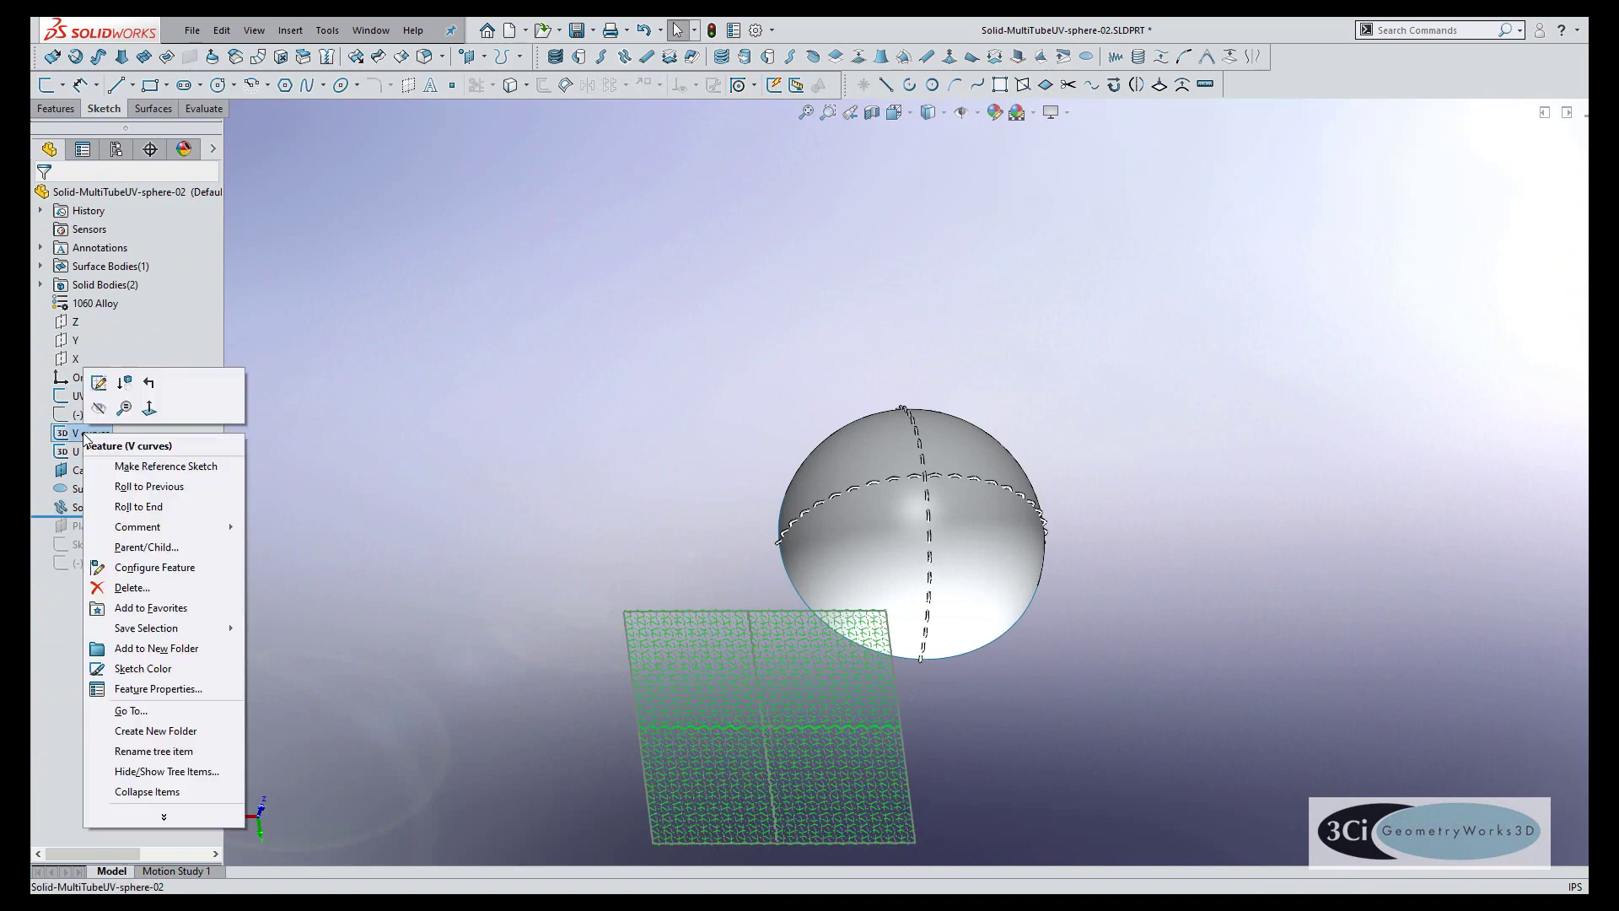
pyautogui.click(99, 384)
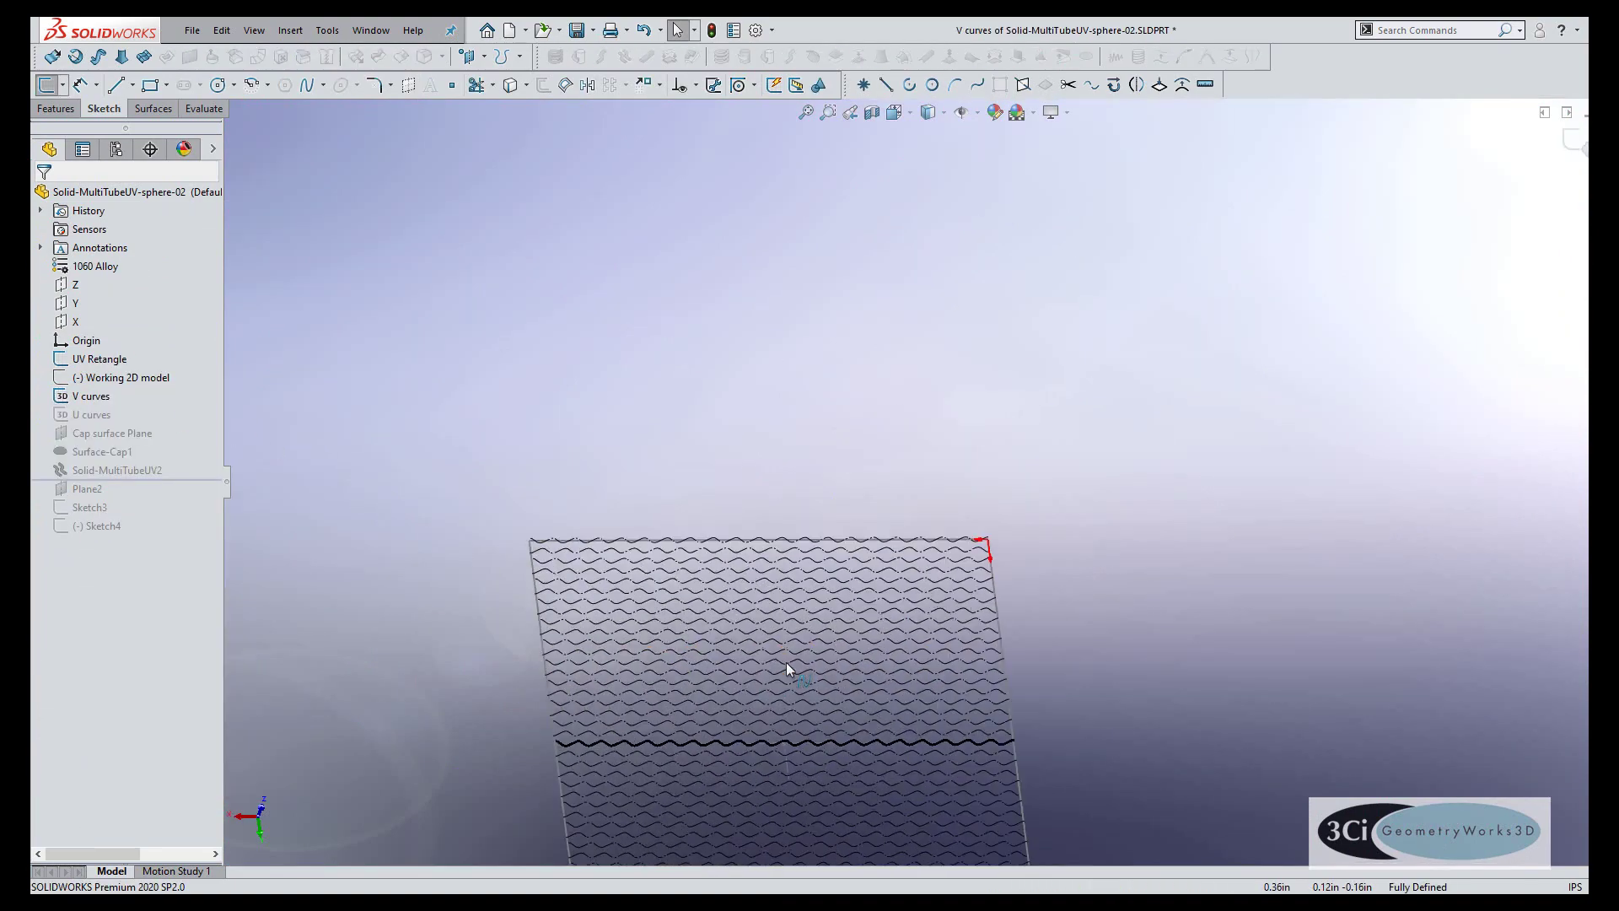
pyautogui.scroll(2, 784, 656)
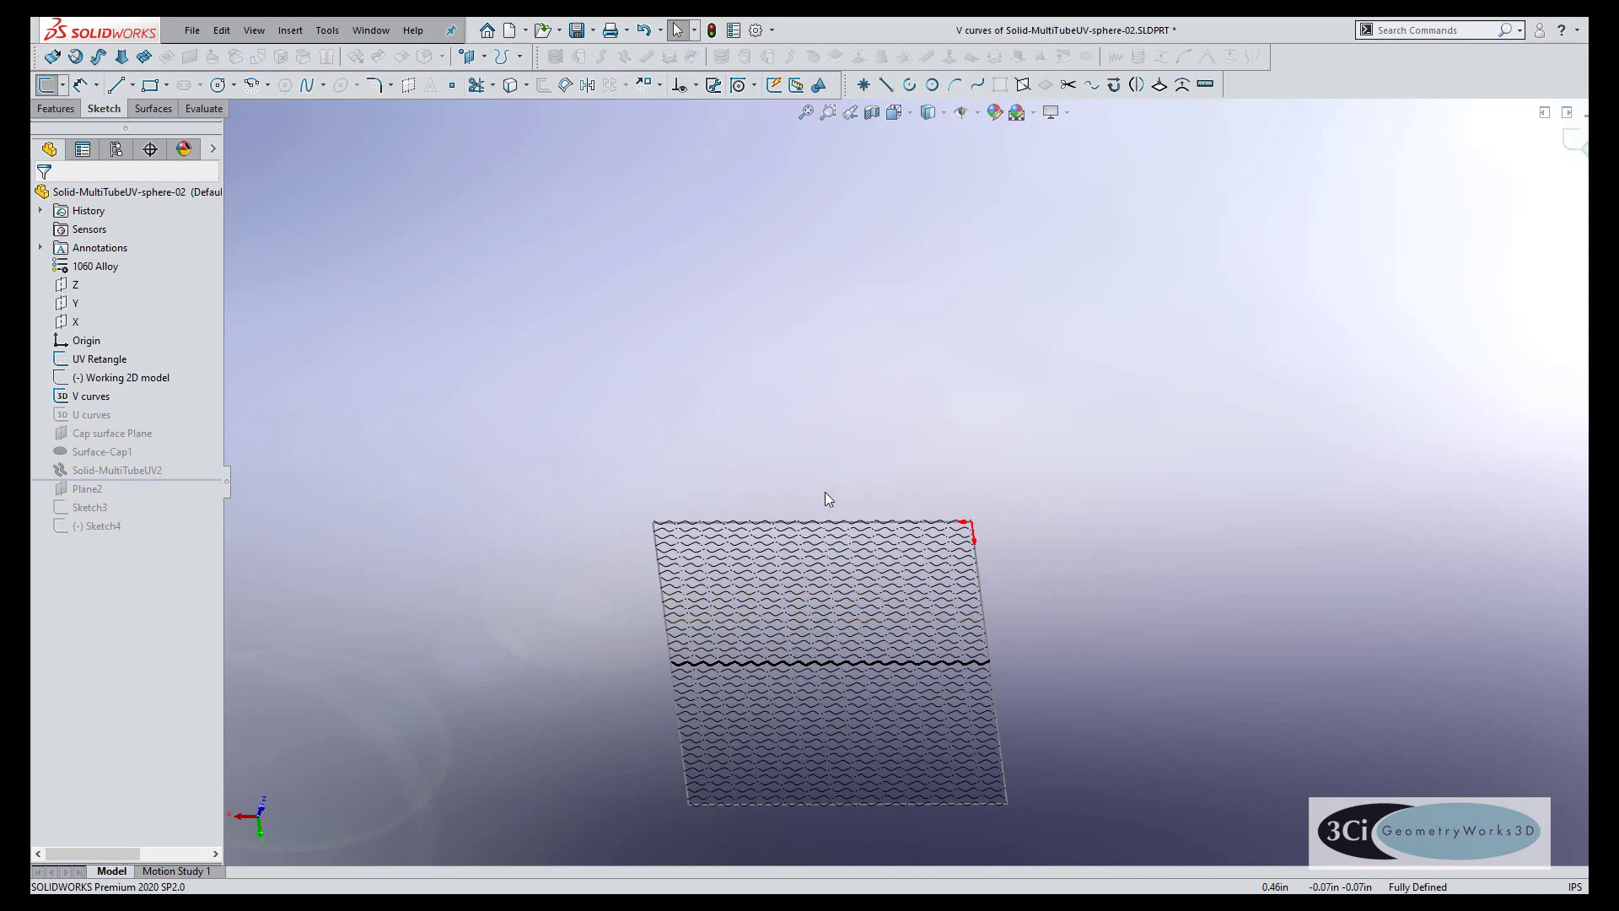
pyautogui.moveTo(825, 493); pyautogui.dragTo(747, 808)
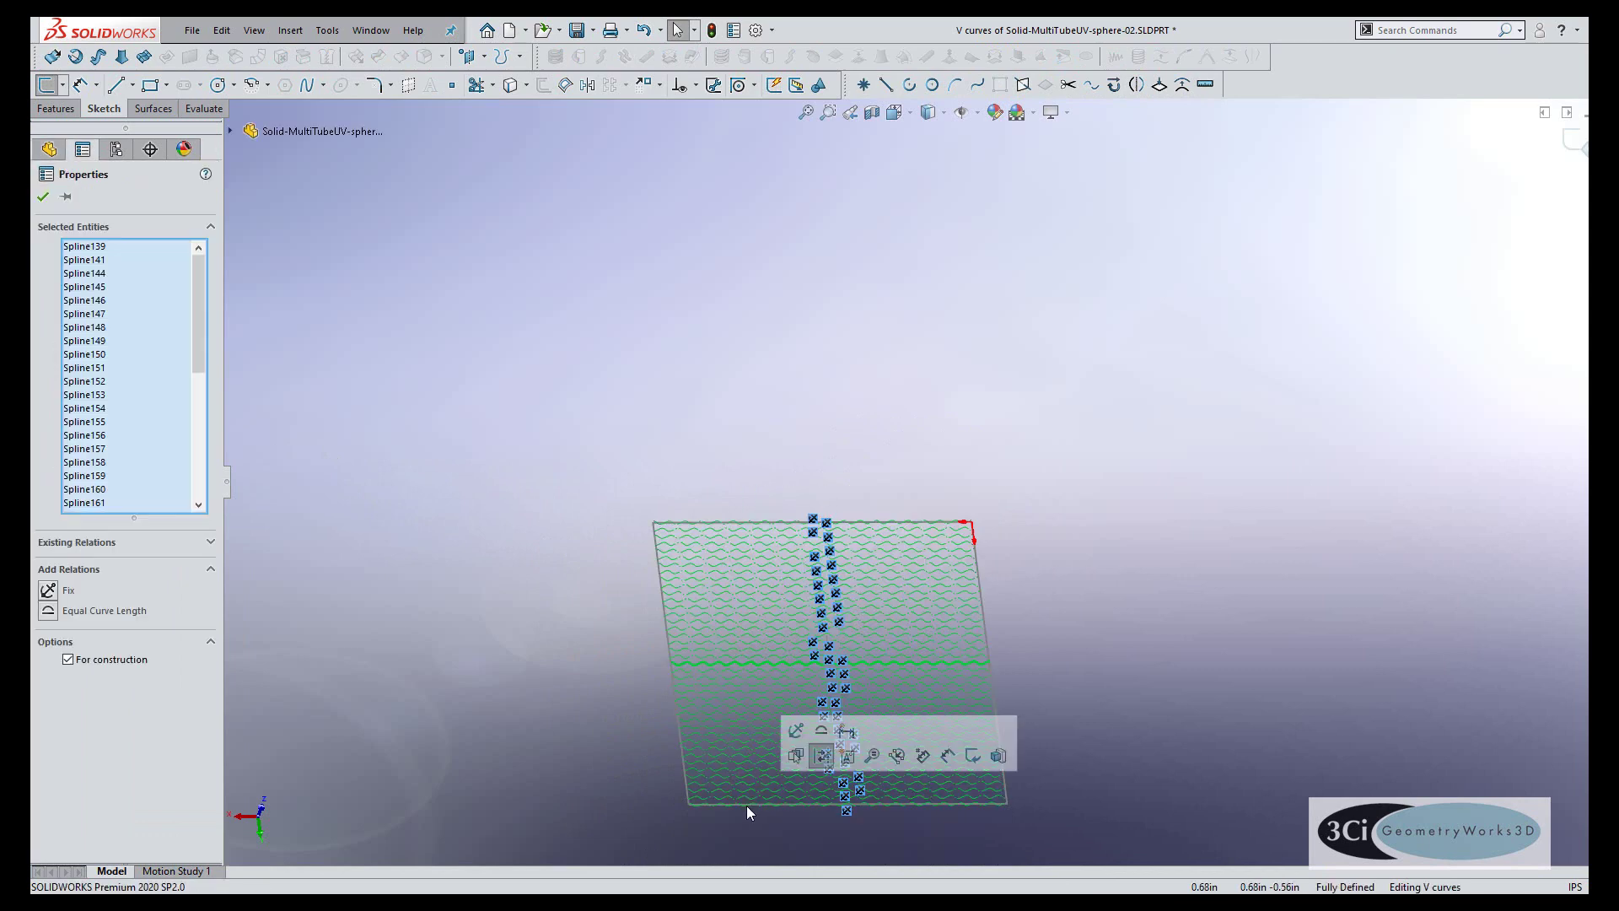
pyautogui.click(795, 731)
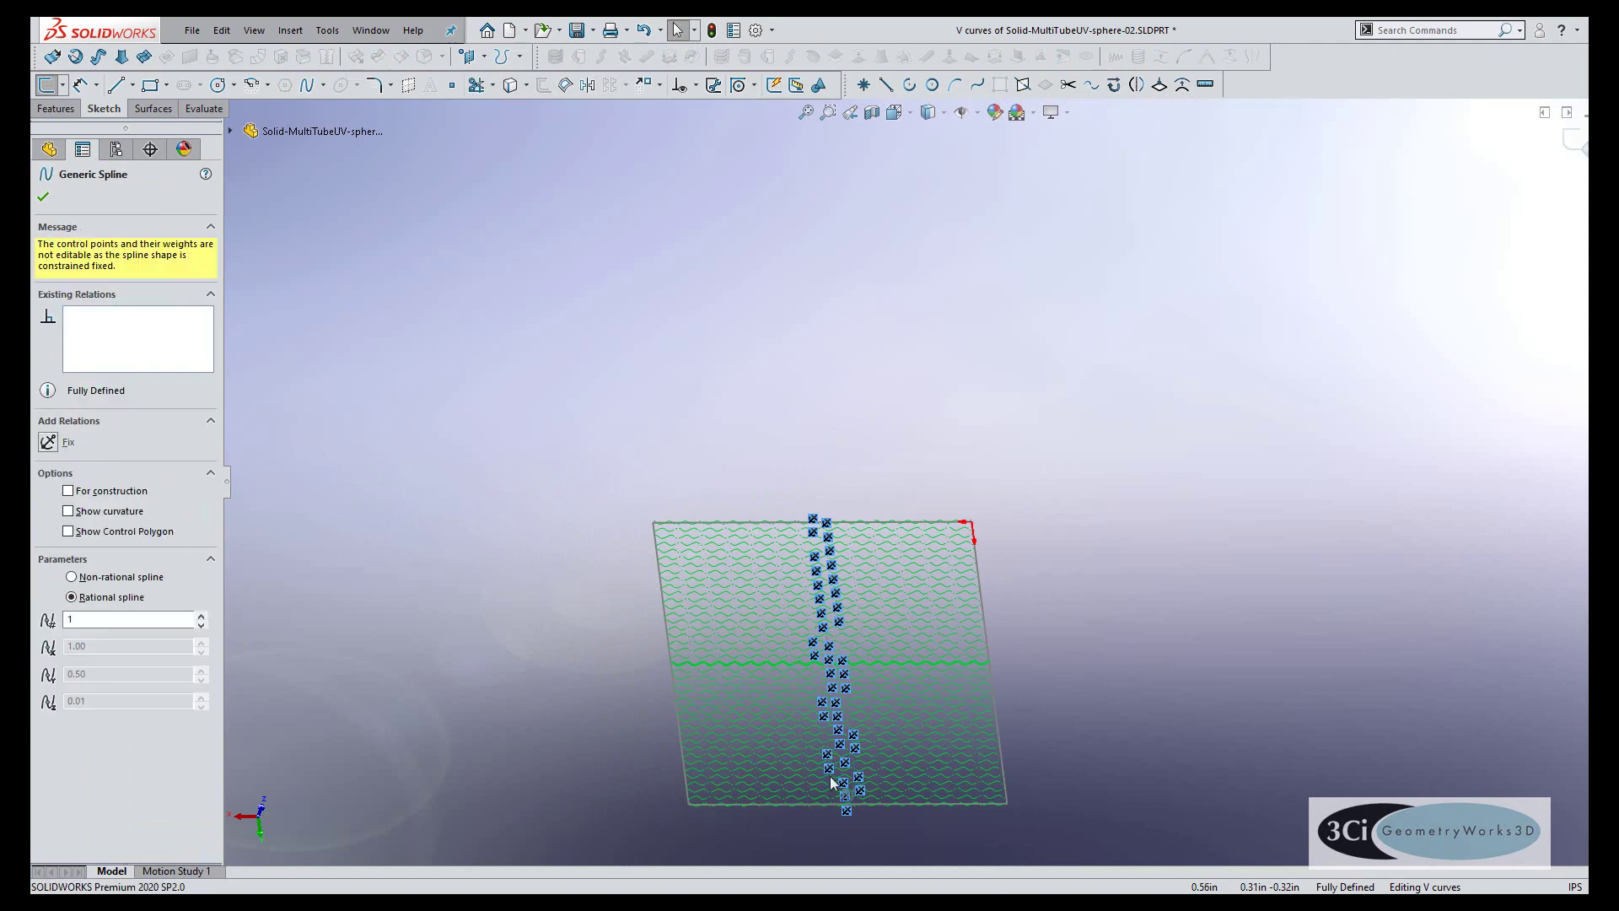
pyautogui.rightClick(1128, 727)
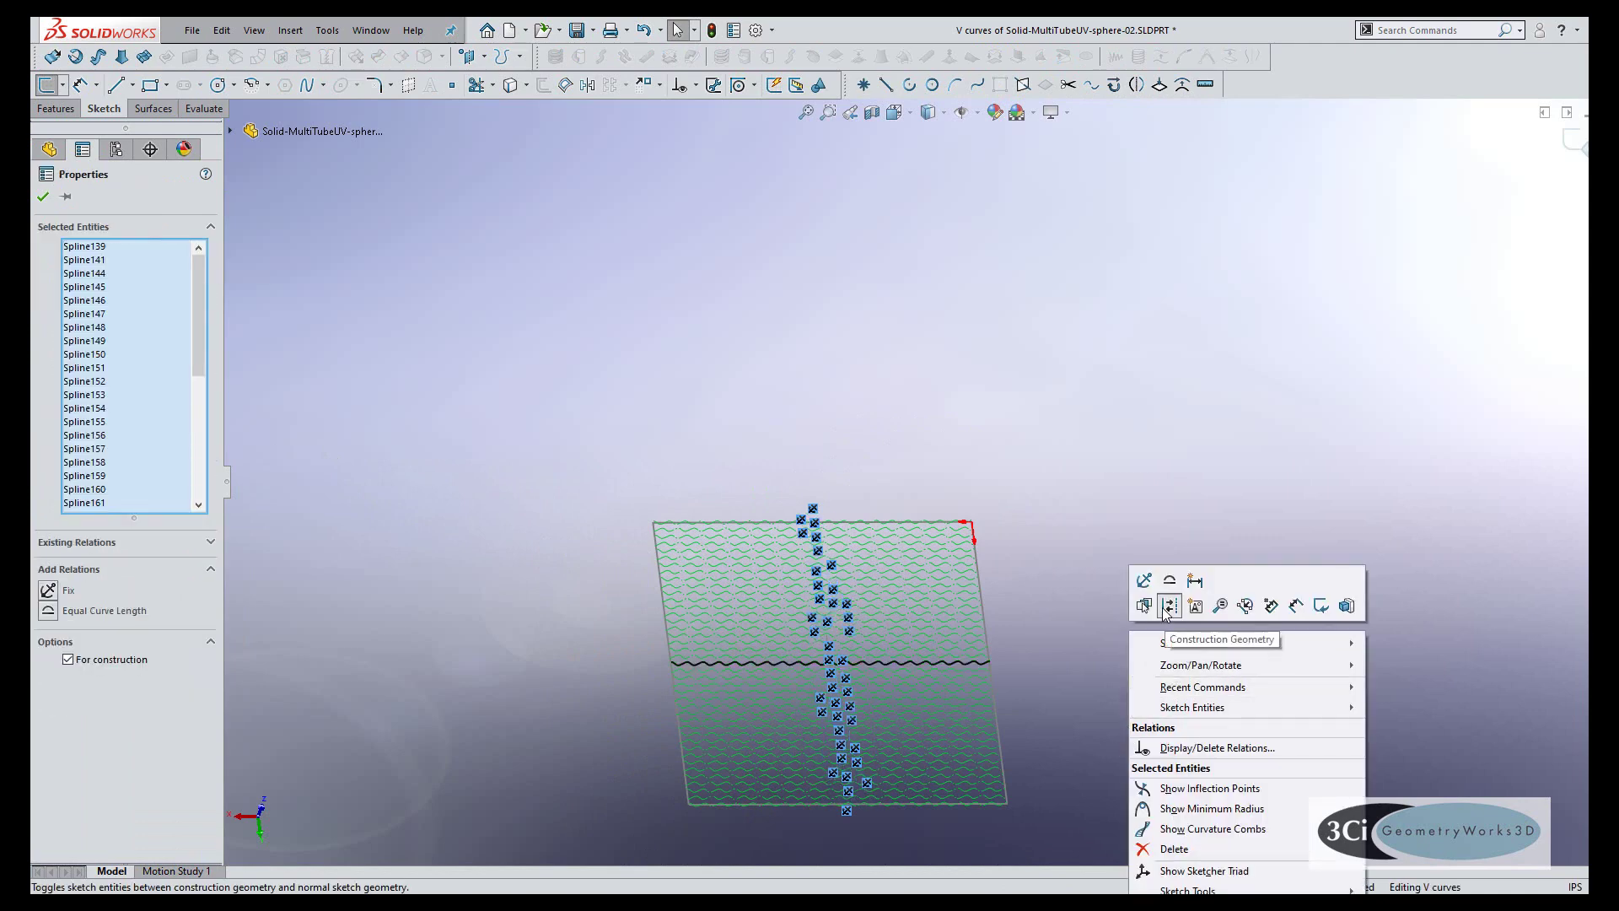
pyautogui.click(1147, 545)
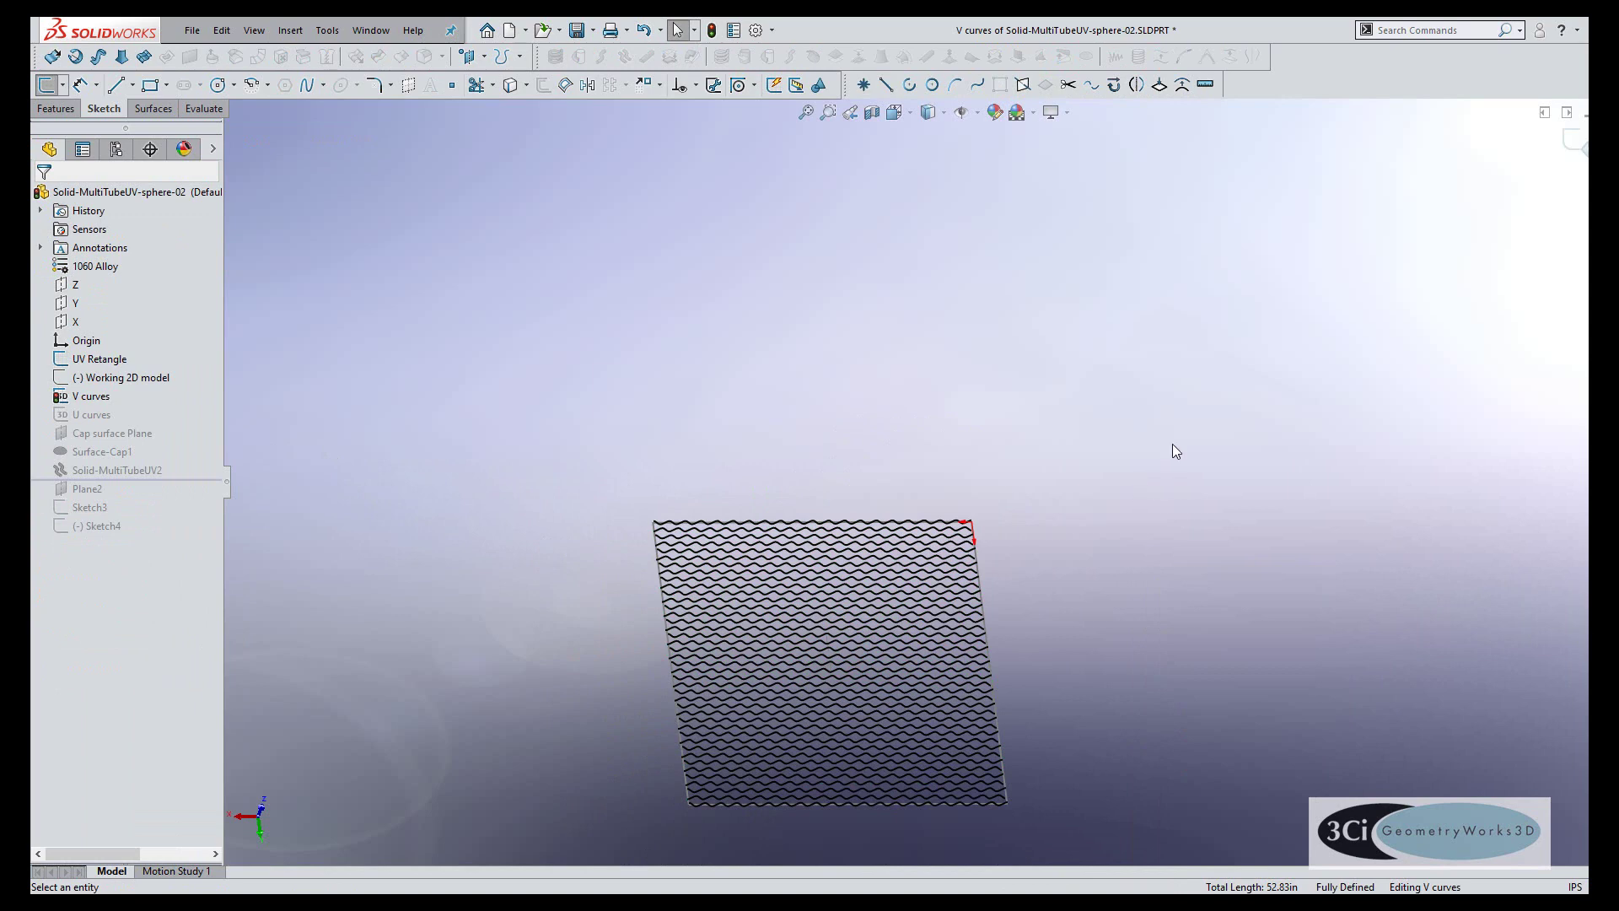
pyautogui.click(1568, 144)
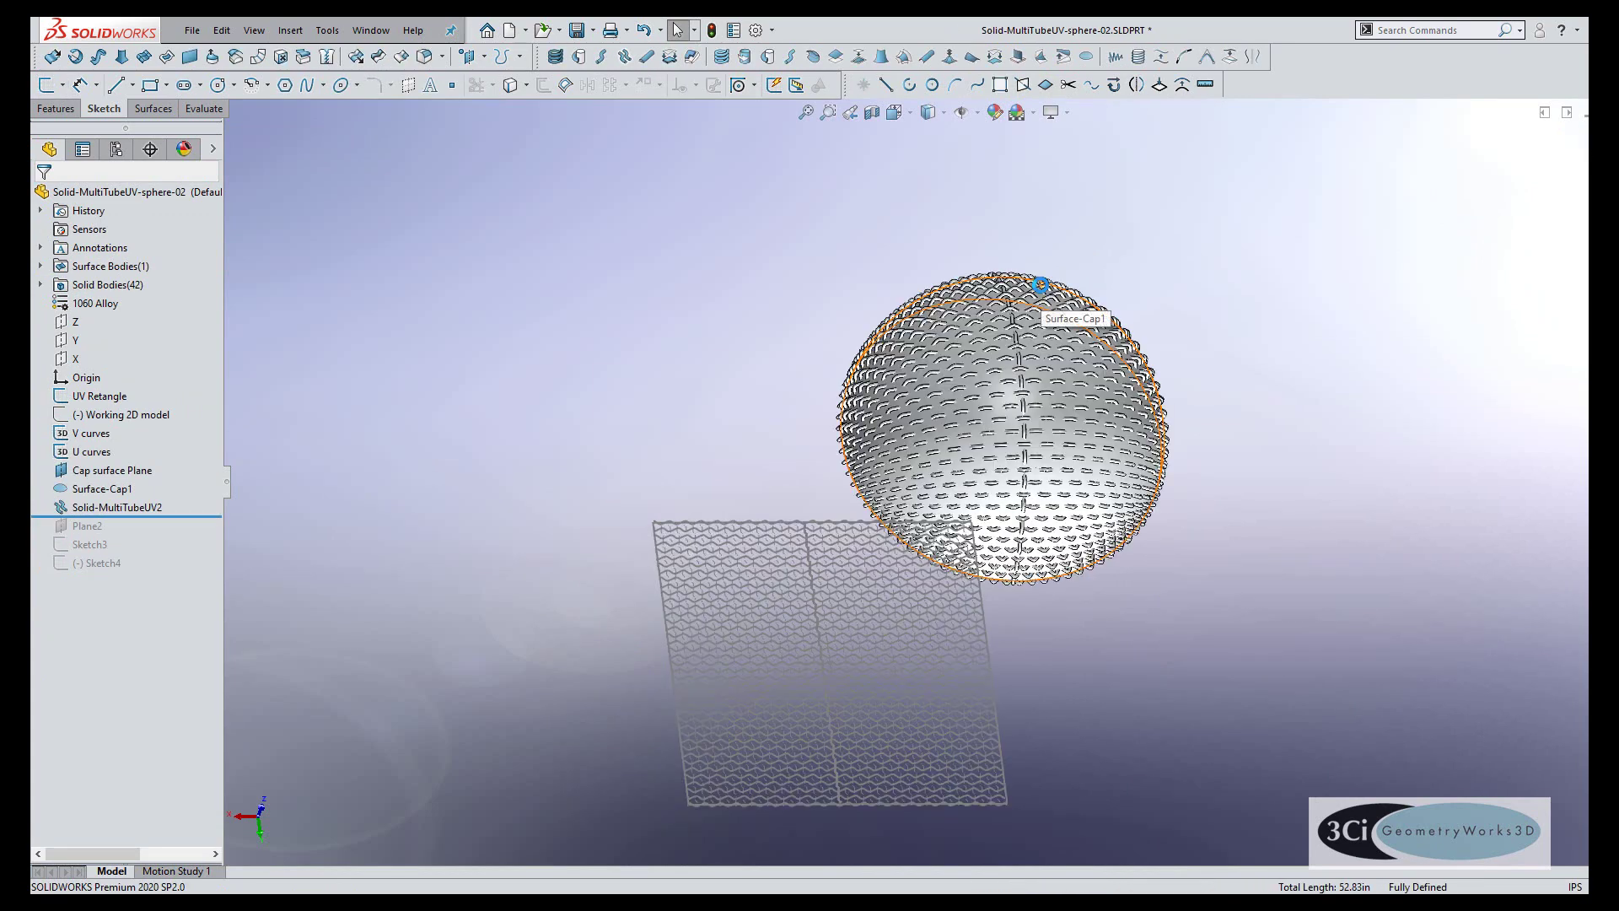
# Step: Open the U curves sketch for editing
pyautogui.rightClick(84, 453)
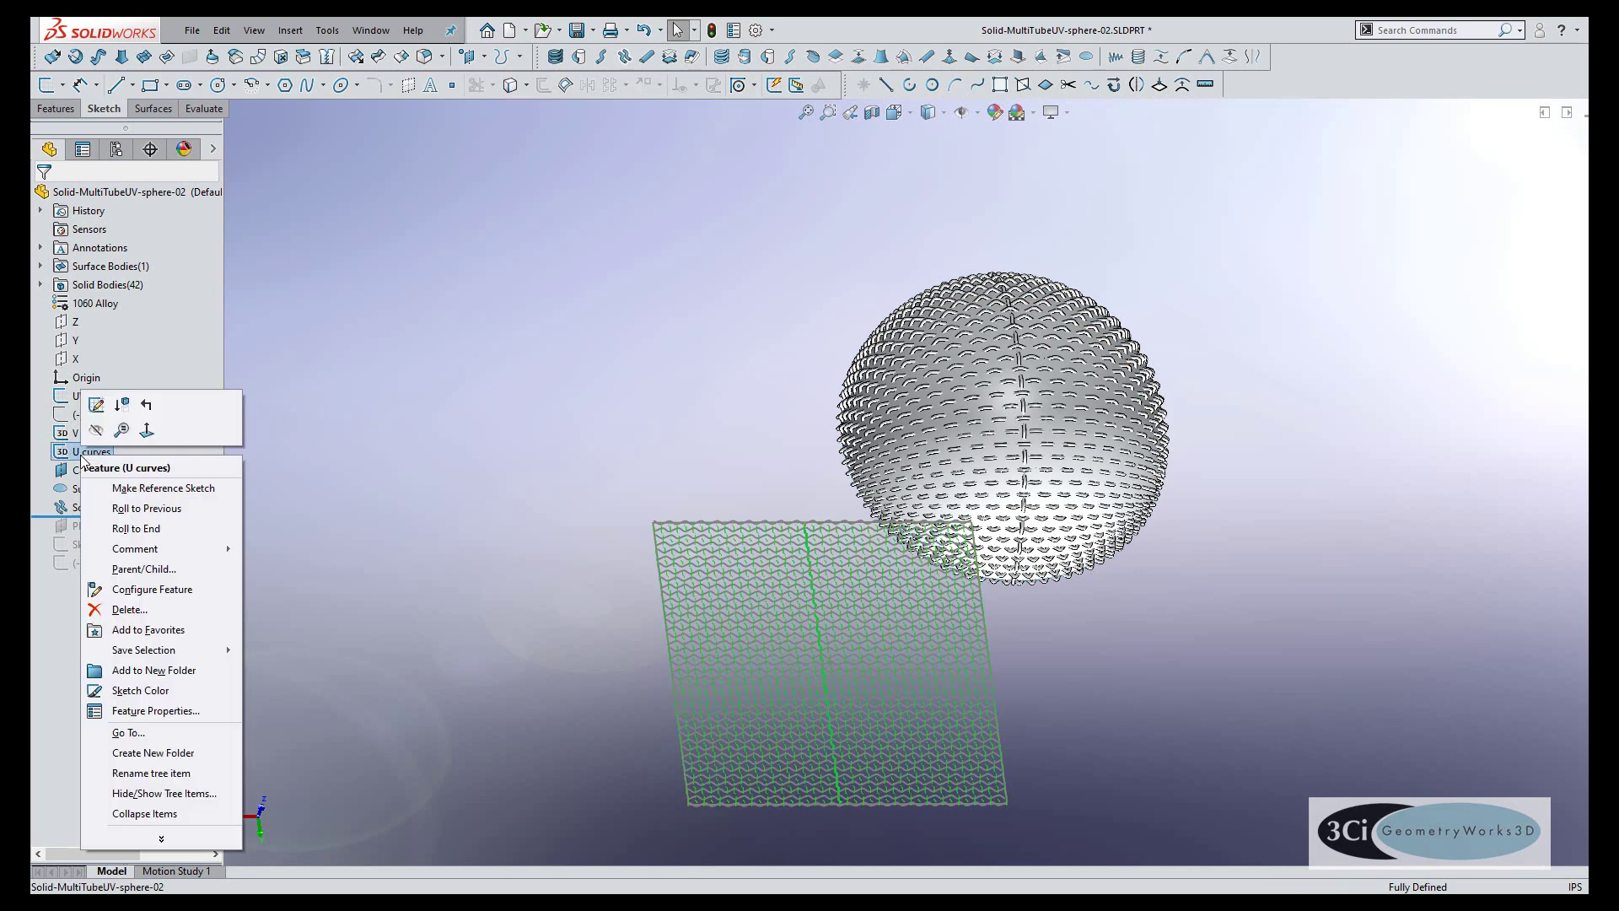
pyautogui.click(96, 406)
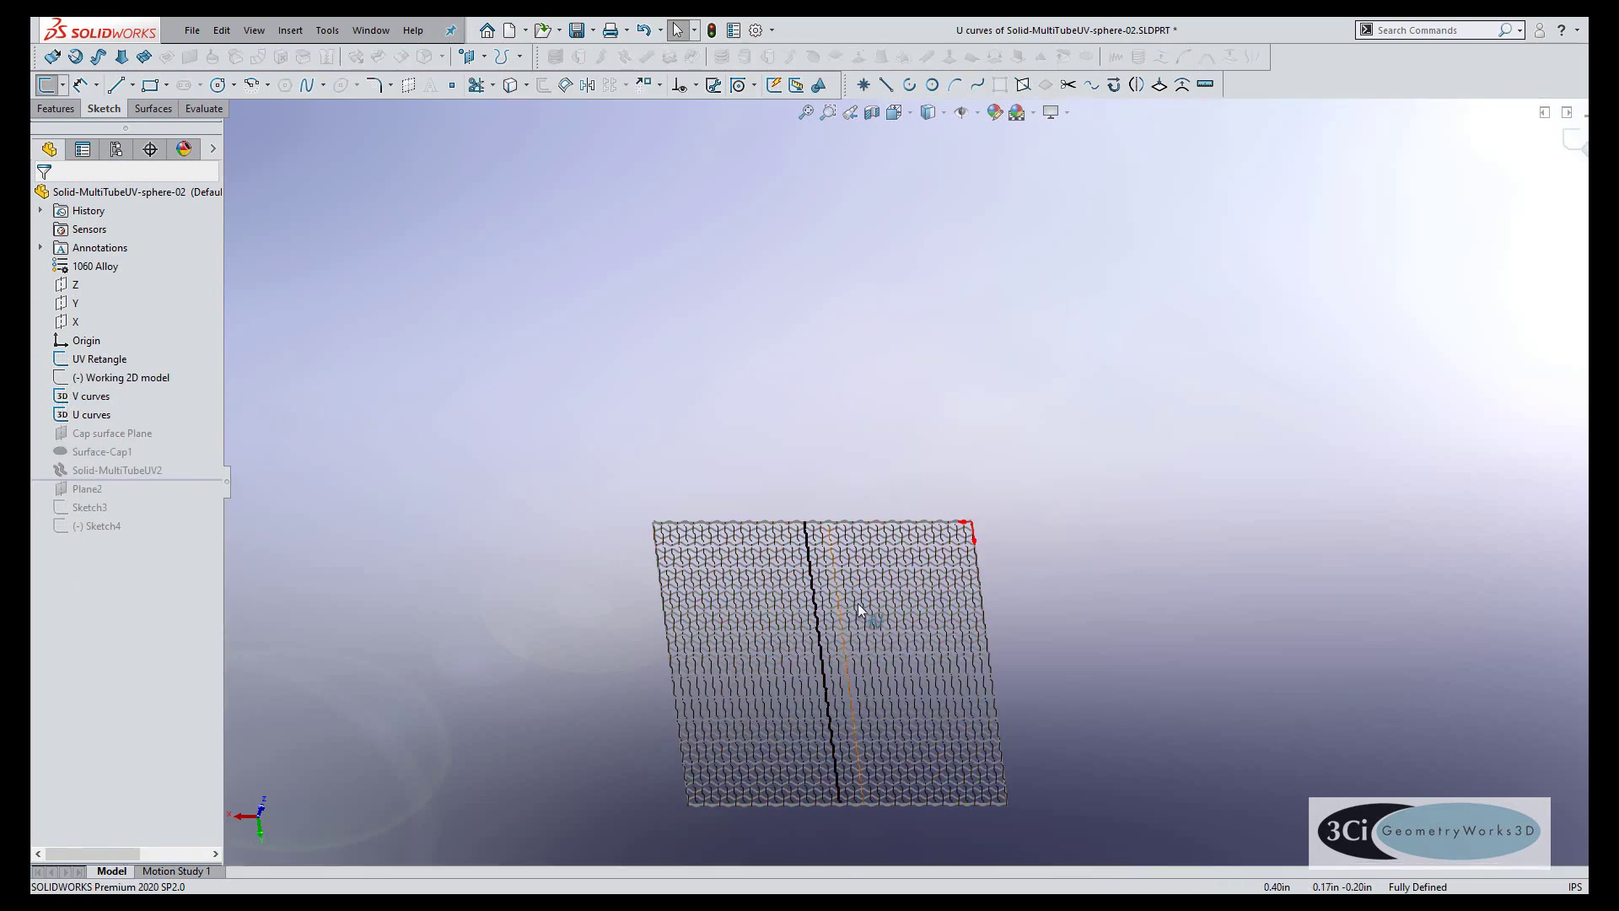